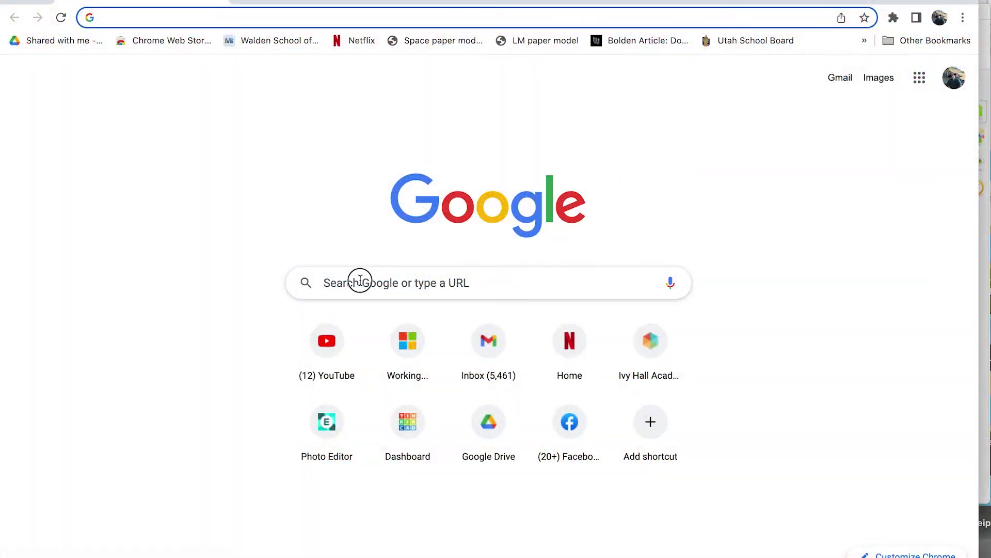
- Search Google for 'sculptgl' and open the 'SculptGL - A WebGL sculpting app' result
click(360, 281)
text(sculpt)
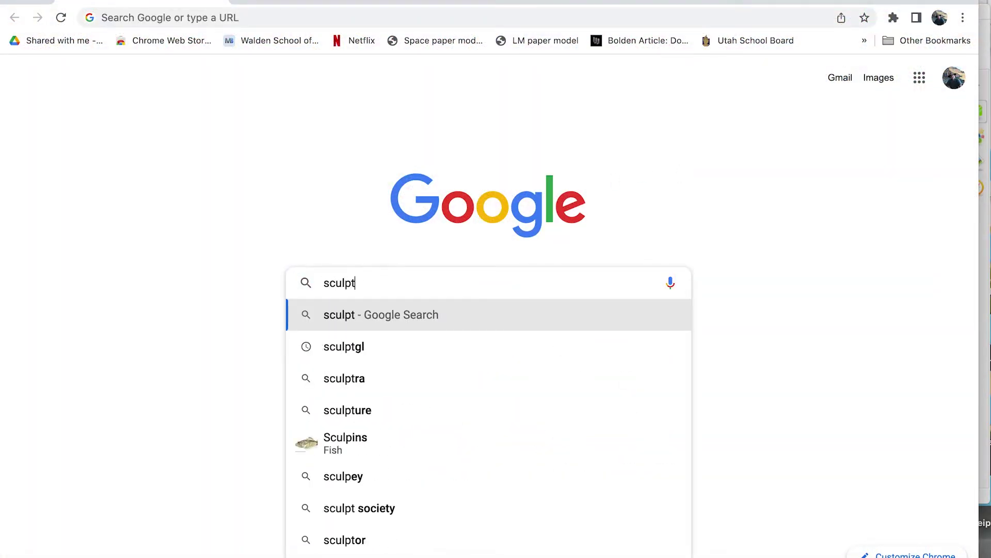
text(gl)
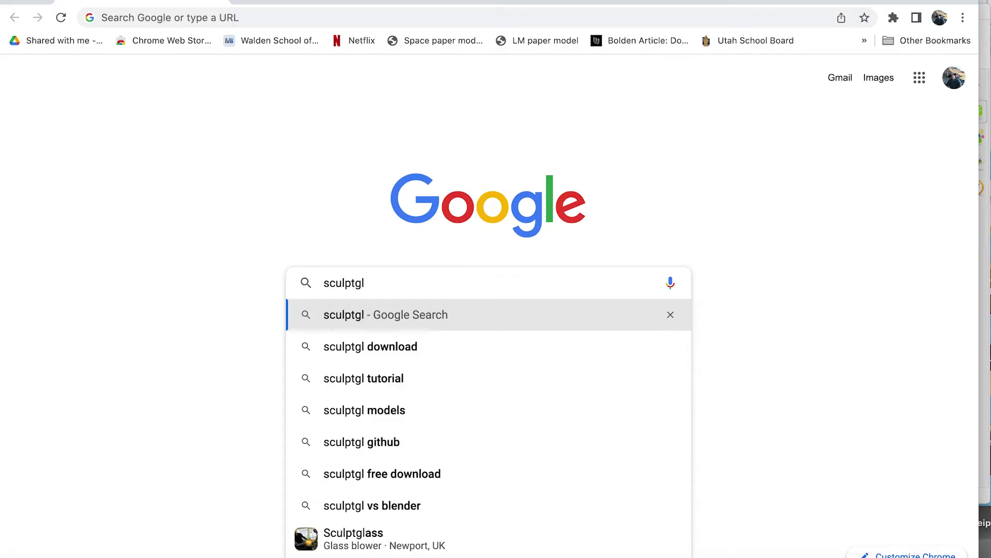
key(Return)
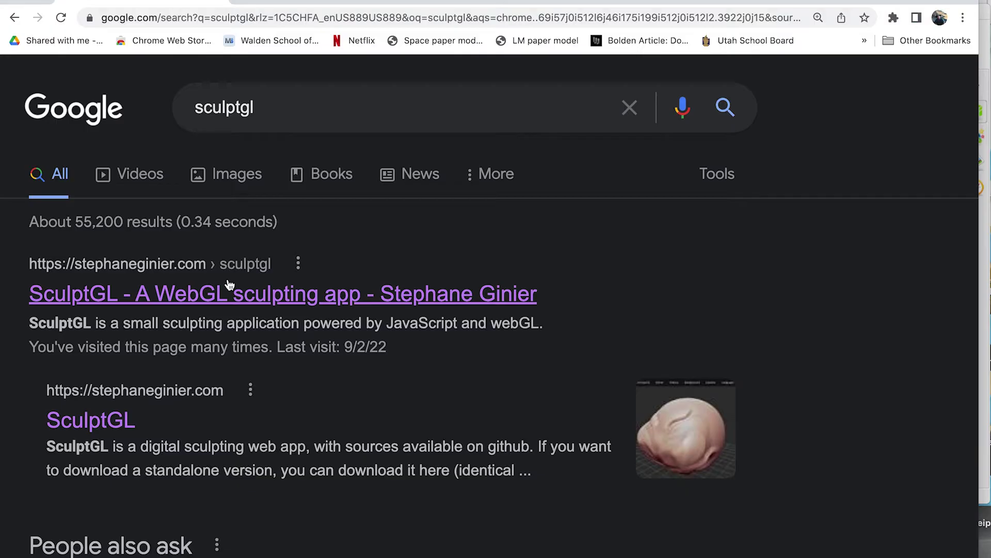
click(241, 299)
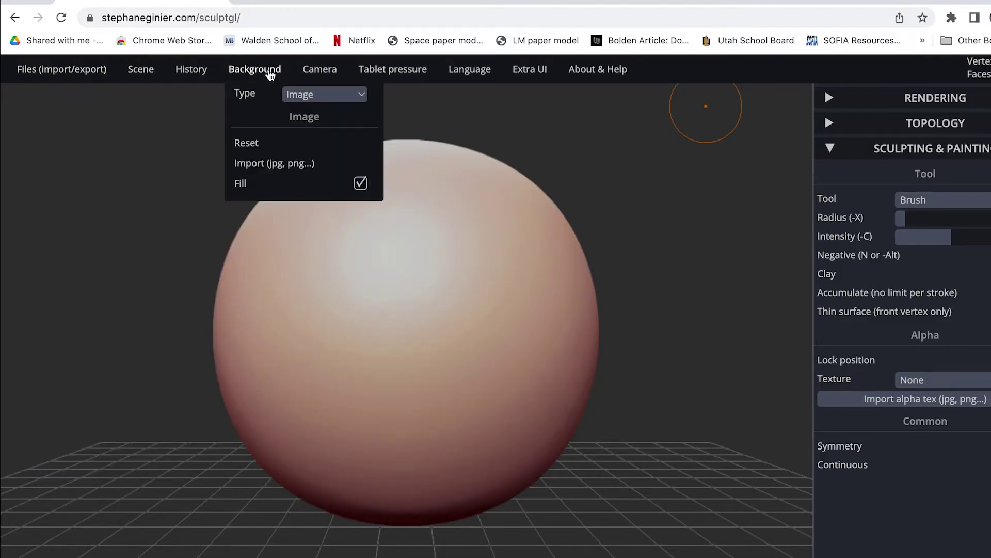
- Preview SculptGL's Background, Files, History and Camera menus
mouse_move(135, 74)
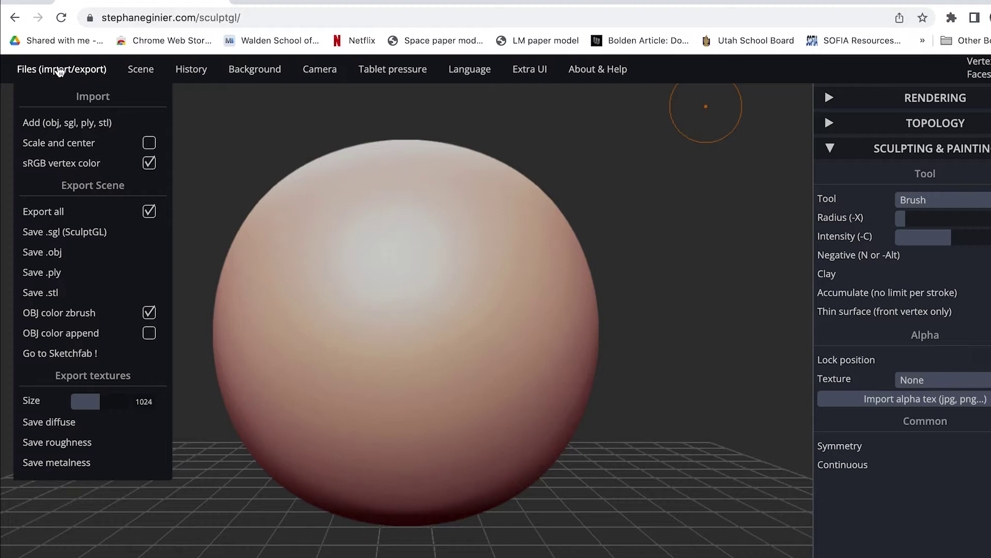
mouse_move(185, 72)
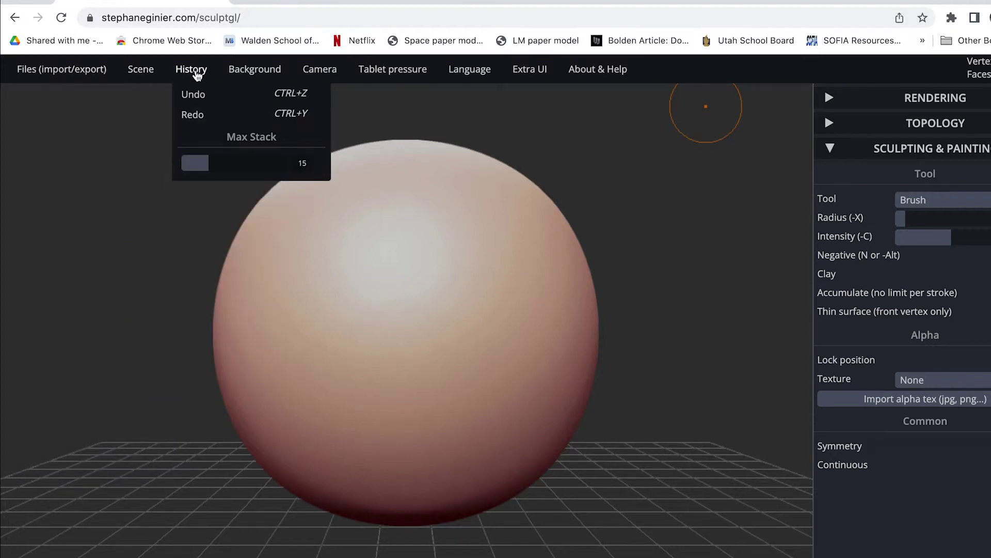
mouse_move(327, 72)
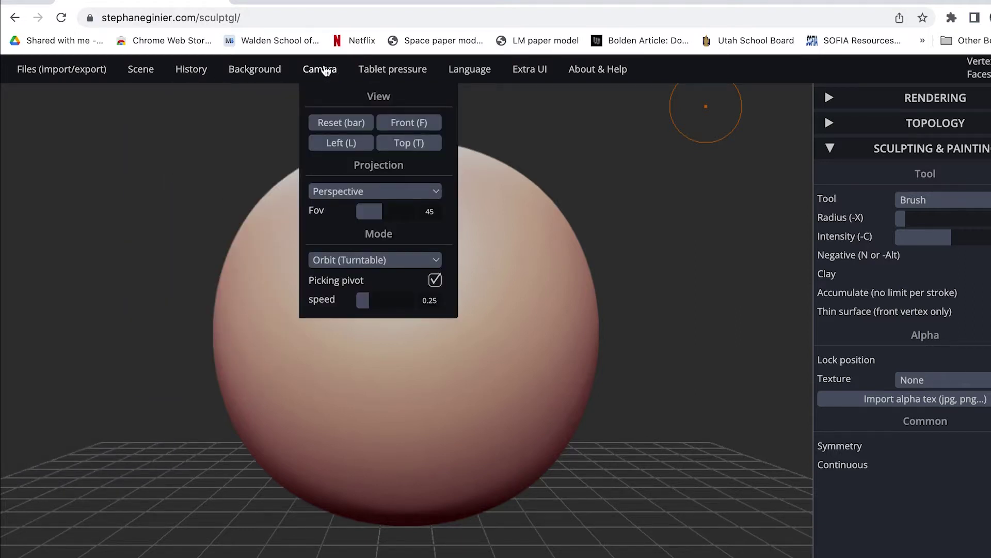
mouse_move(380, 72)
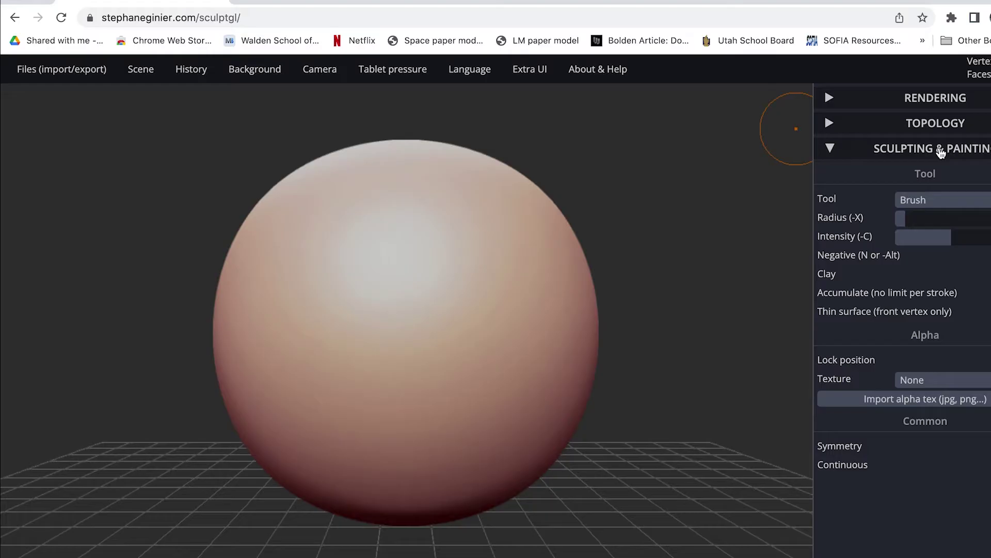
click(937, 205)
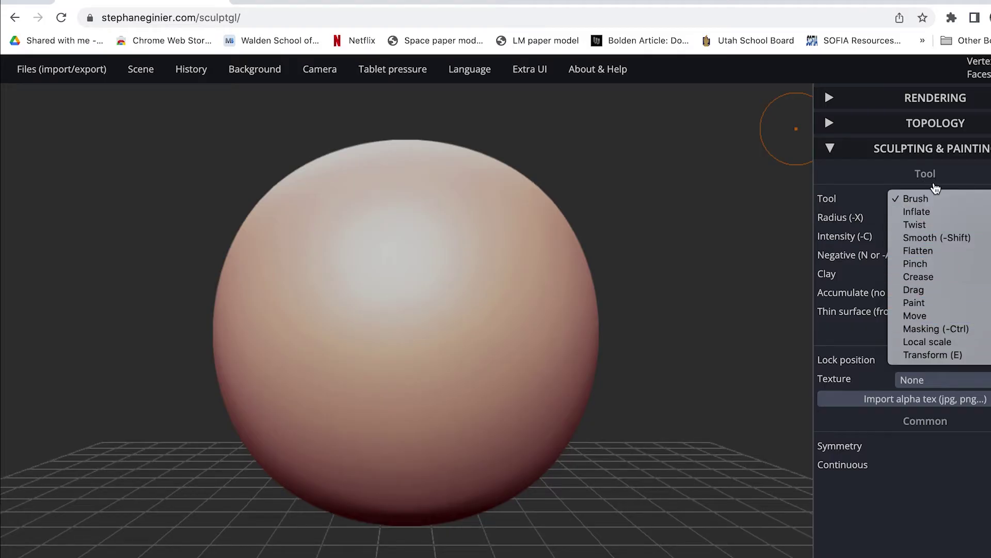
click(876, 185)
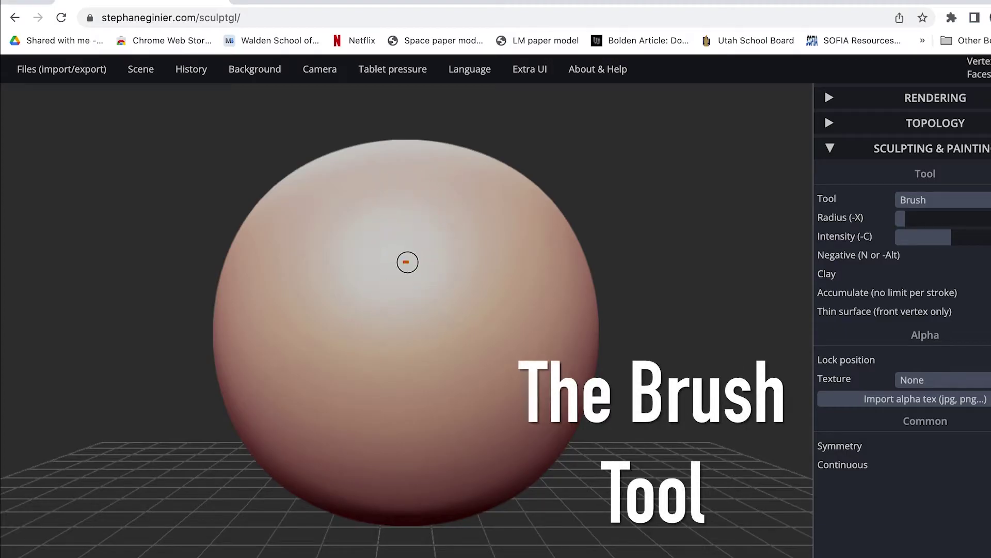
mouse_move(404, 261)
mouse_down()
mouse_move(423, 454)
mouse_move(413, 237)
mouse_move(396, 361)
mouse_move(348, 419)
mouse_move(434, 403)
mouse_move(412, 406)
mouse_move(402, 383)
mouse_move(405, 246)
mouse_move(403, 452)
mouse_move(403, 255)
mouse_move(394, 413)
mouse_move(376, 436)
mouse_move(335, 420)
mouse_move(429, 405)
mouse_up()
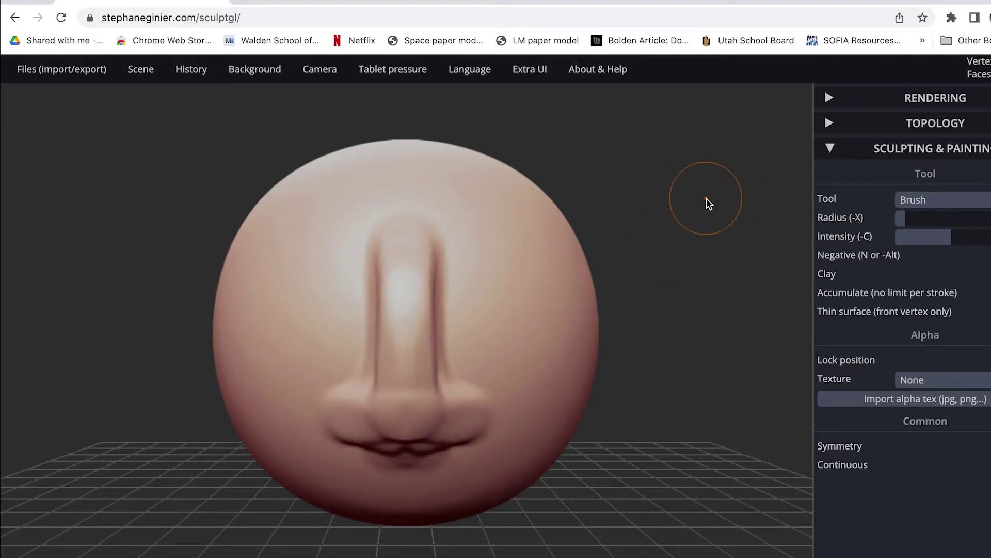
mouse_move(705, 201)
mouse_down()
mouse_move(454, 210)
mouse_move(697, 224)
mouse_move(738, 183)
mouse_move(722, 181)
mouse_up()
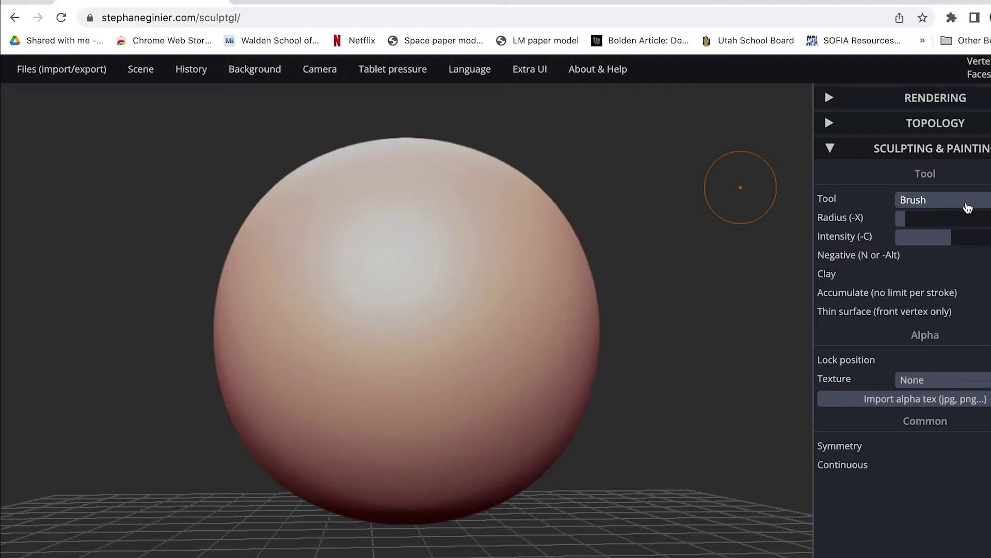
- Make Drag the active sculpting tool and enlarge its brush radius
click(967, 206)
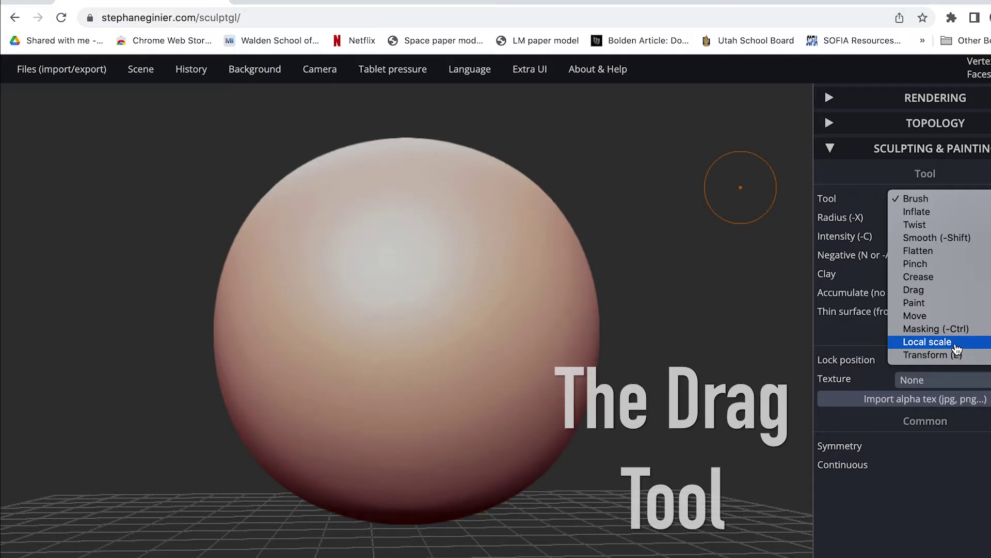
click(938, 291)
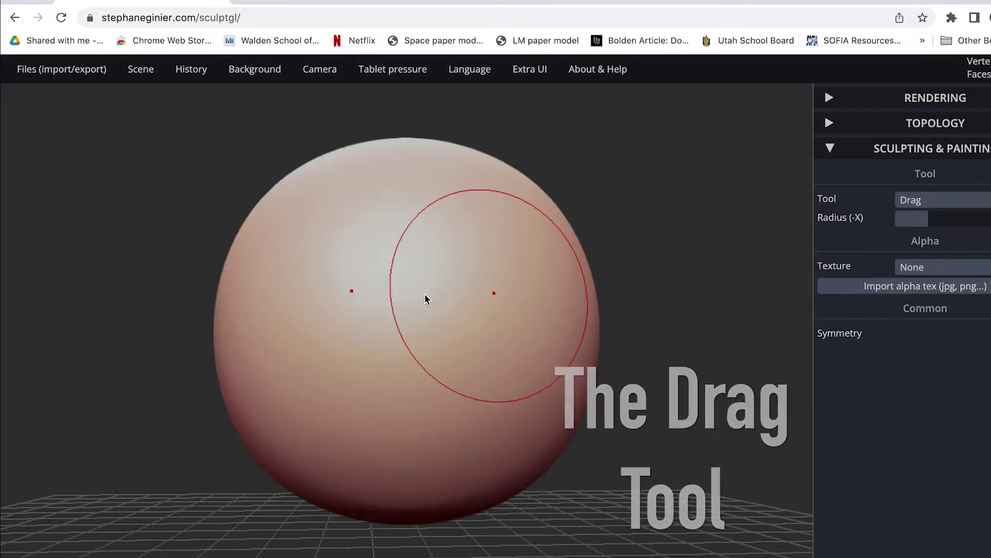
drag(898, 213, 943, 219)
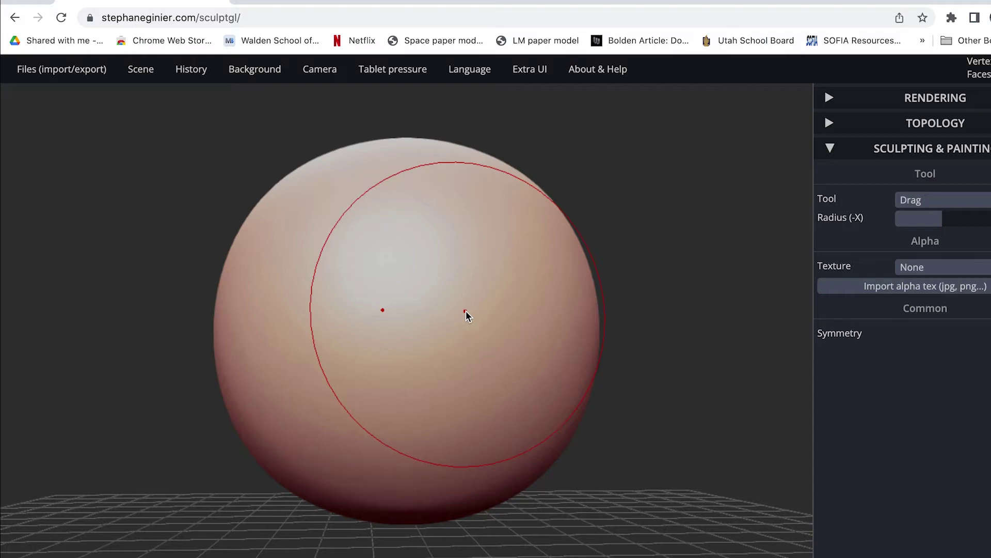
scroll(466, 315, down, 5)
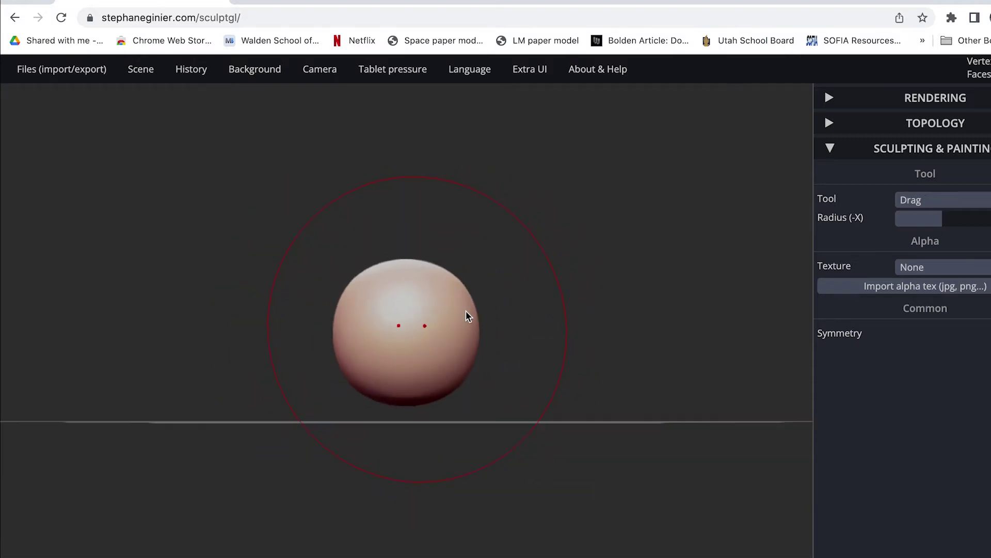
scroll(466, 315, up, 5)
scroll(467, 315, down, 2)
- Drag the sphere's bottom into a teardrop, stretching and bulging its lower sides and middle
right_drag(466, 315, 646, 274)
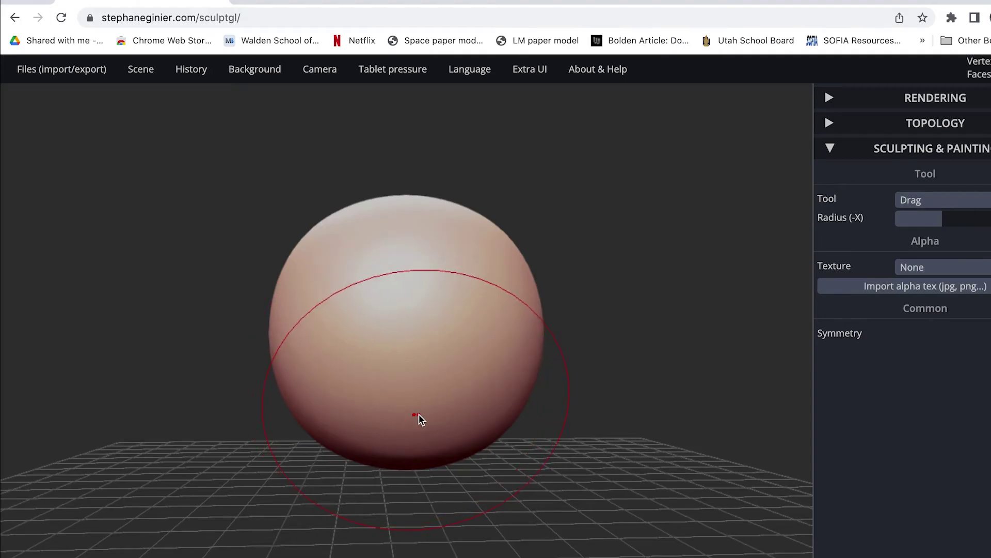
drag(418, 415, 436, 474)
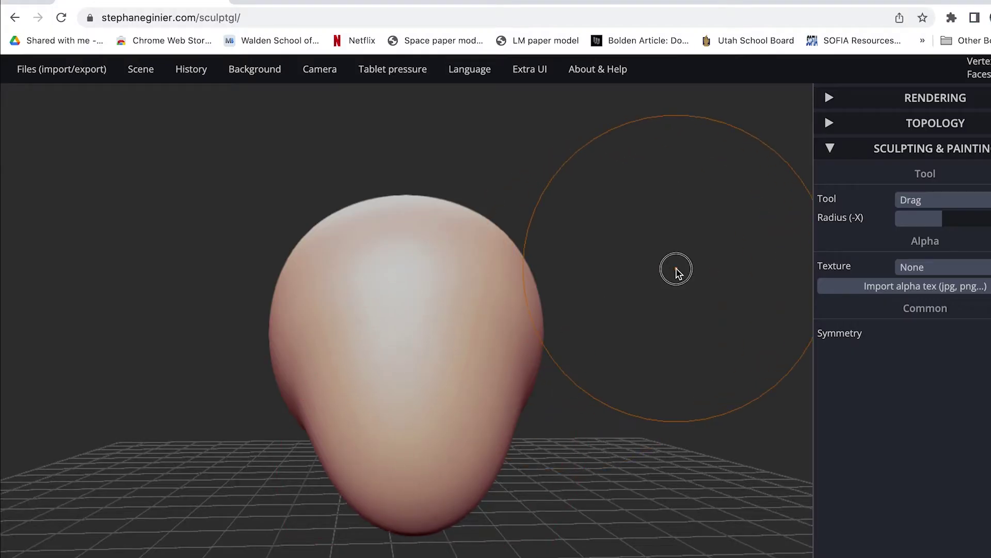
mouse_move(675, 268)
mouse_down()
mouse_move(385, 265)
mouse_move(408, 272)
mouse_up()
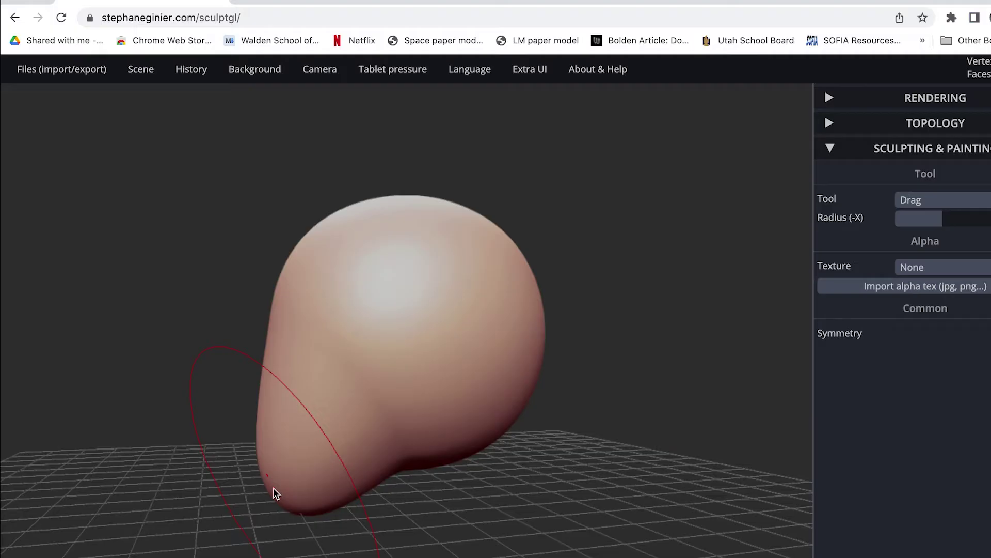
drag(272, 488, 257, 505)
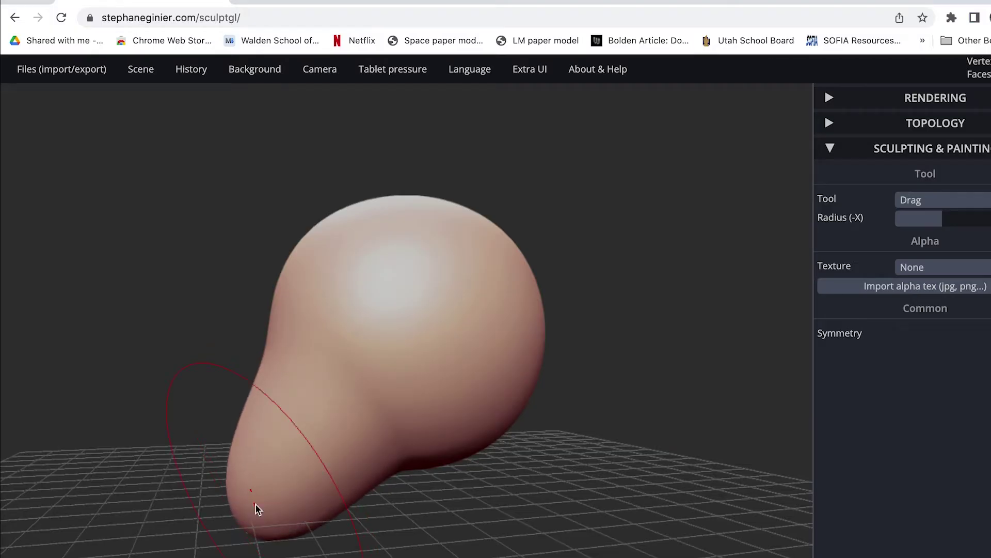
drag(620, 438, 721, 425)
mouse_move(574, 438)
mouse_down()
mouse_move(691, 436)
mouse_move(668, 444)
mouse_up()
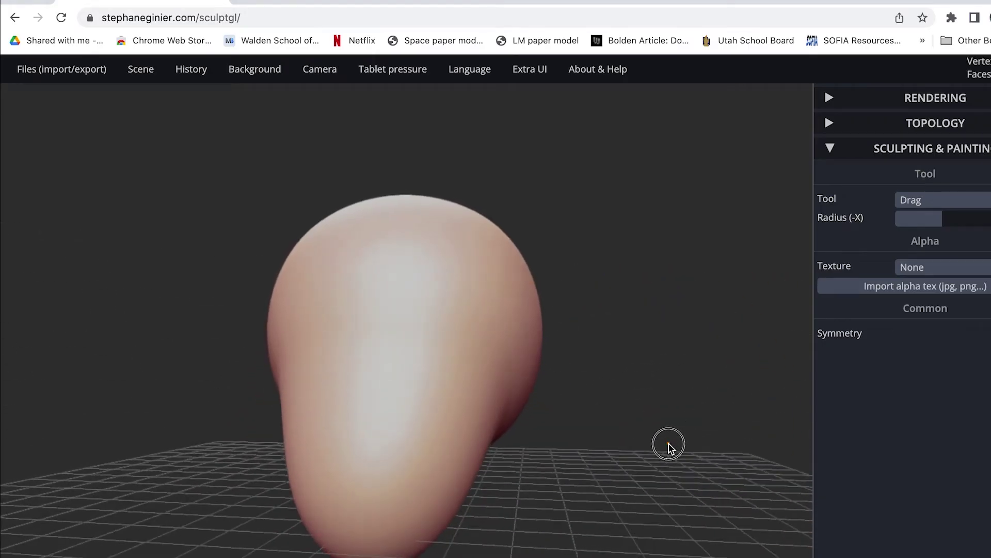
drag(497, 416, 517, 416)
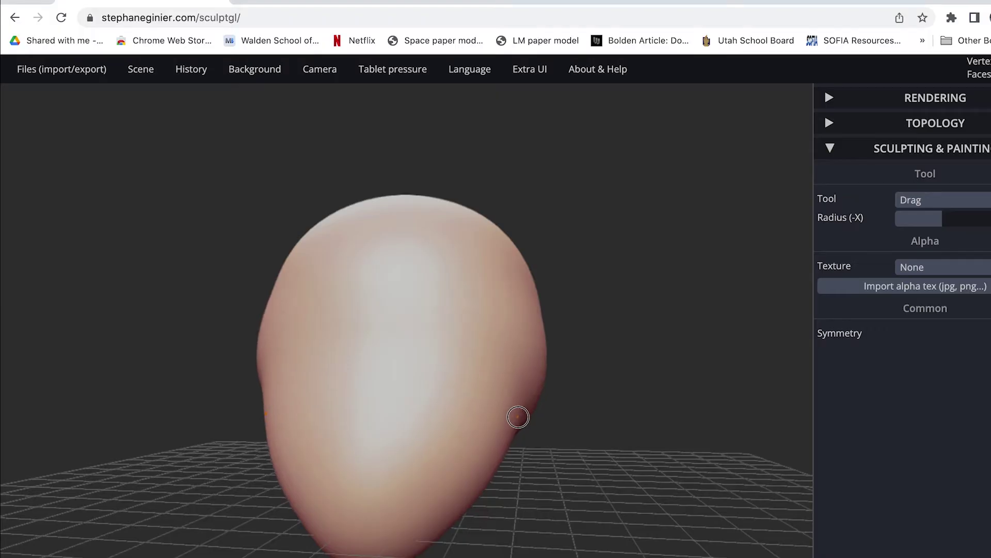
mouse_move(612, 419)
mouse_down()
mouse_move(485, 363)
mouse_move(398, 274)
mouse_up()
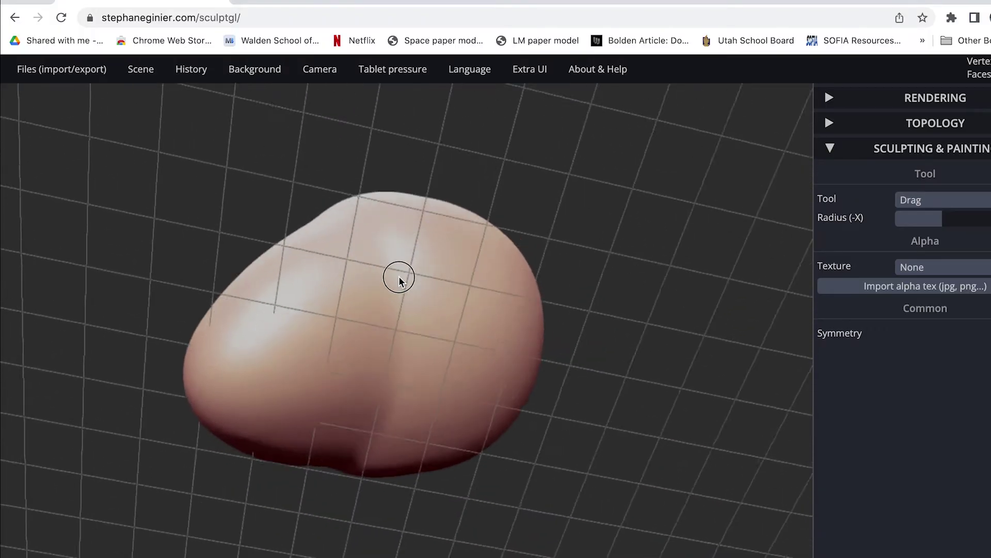
drag(374, 391, 389, 394)
- Widen the head's upper sides, pull its top upward and its right side outward
mouse_move(618, 286)
mouse_down()
mouse_move(648, 297)
mouse_move(728, 451)
mouse_up()
drag(564, 289, 726, 317)
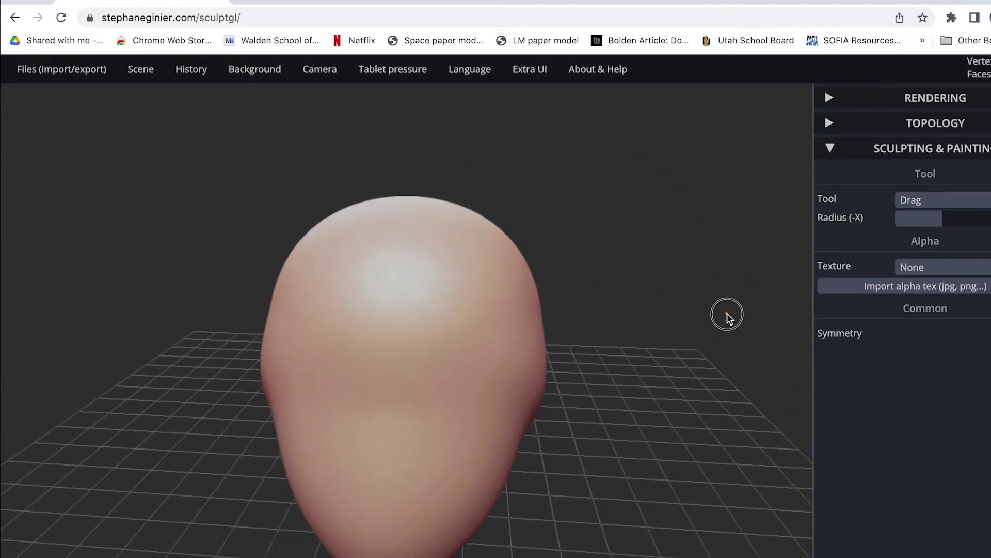
drag(505, 273, 518, 266)
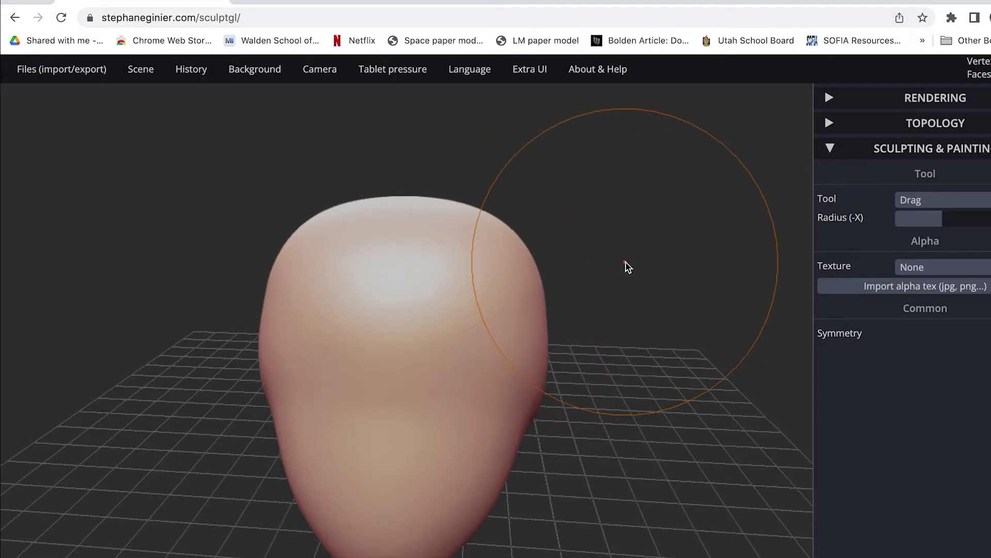
mouse_move(627, 267)
mouse_down()
mouse_move(531, 261)
mouse_move(361, 283)
mouse_up()
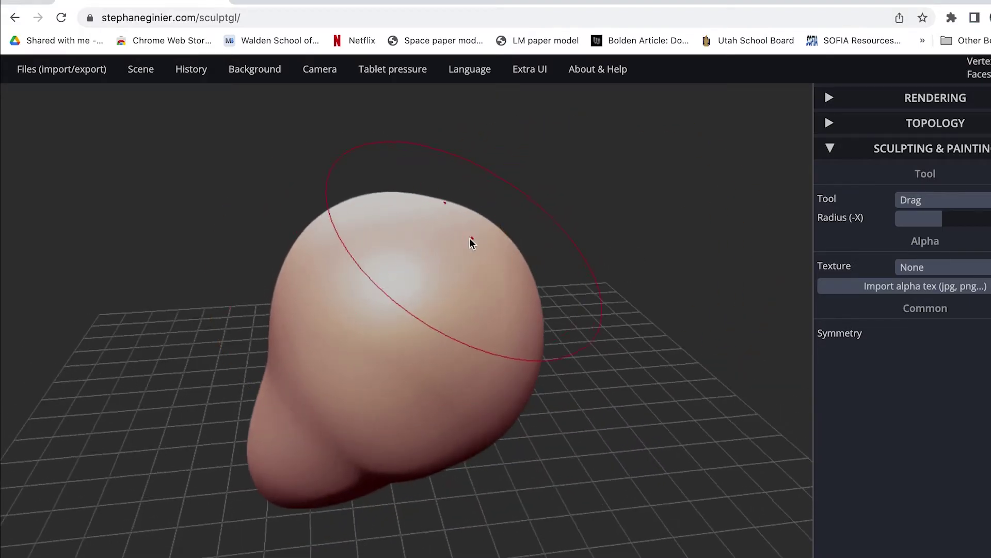
mouse_move(471, 243)
mouse_down()
mouse_move(456, 243)
mouse_move(457, 223)
mouse_up()
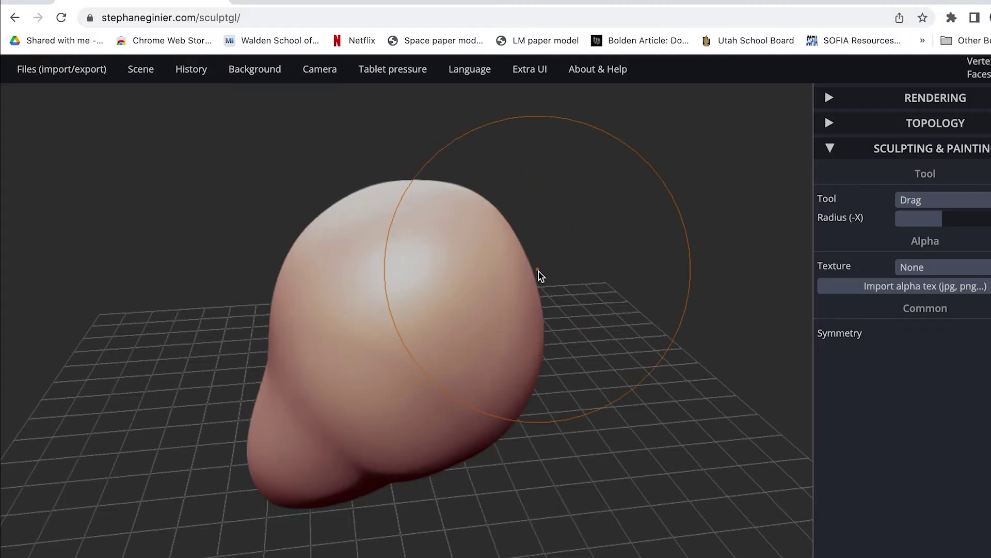
drag(526, 275, 540, 281)
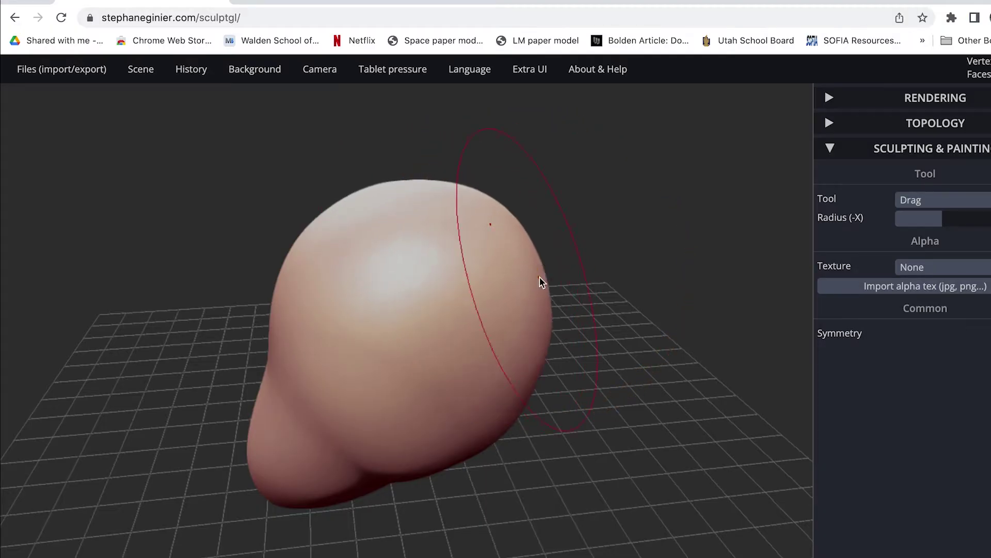
drag(594, 321, 807, 328)
drag(626, 388, 444, 347)
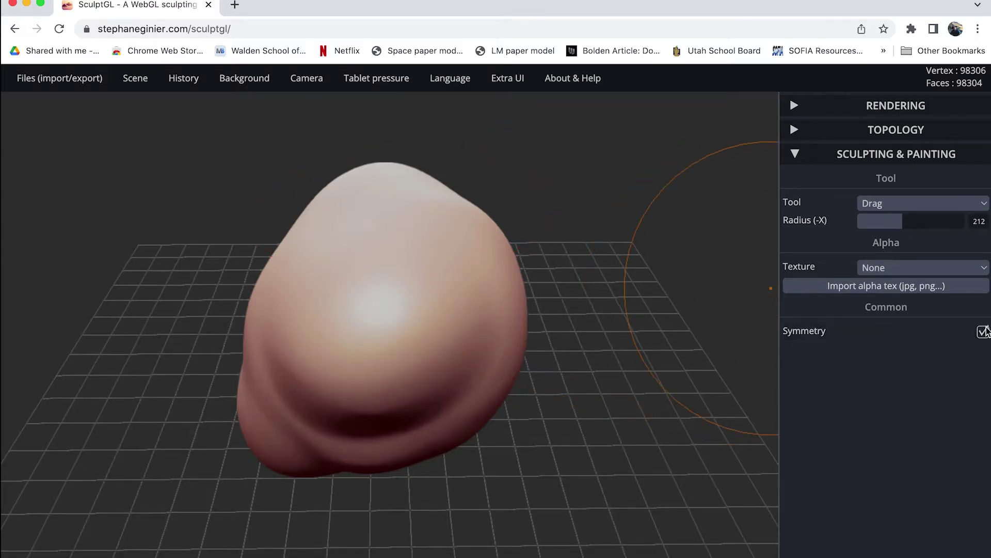
click(403, 204)
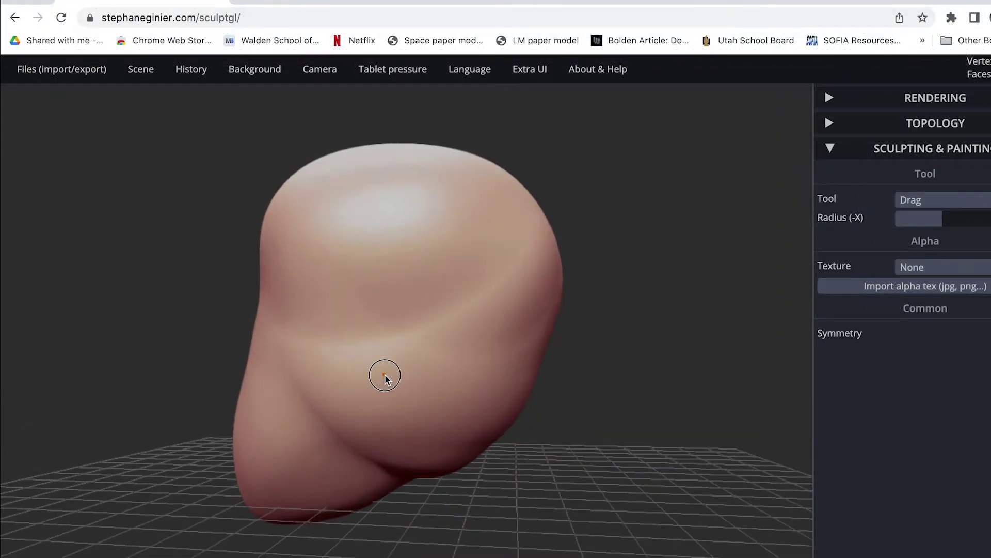
- Switch to Smooth with a much larger radius and soften the head blob's lumps
click(924, 201)
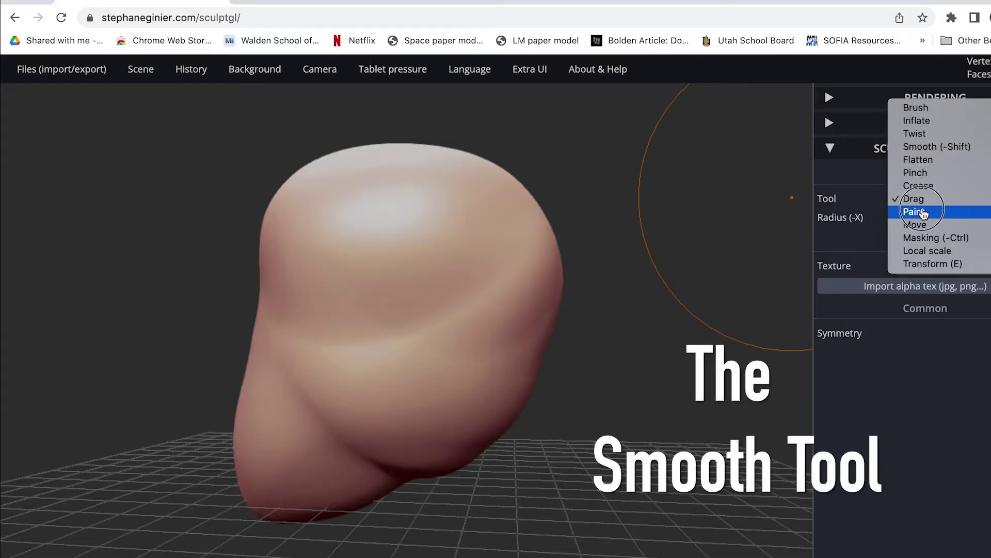
click(932, 150)
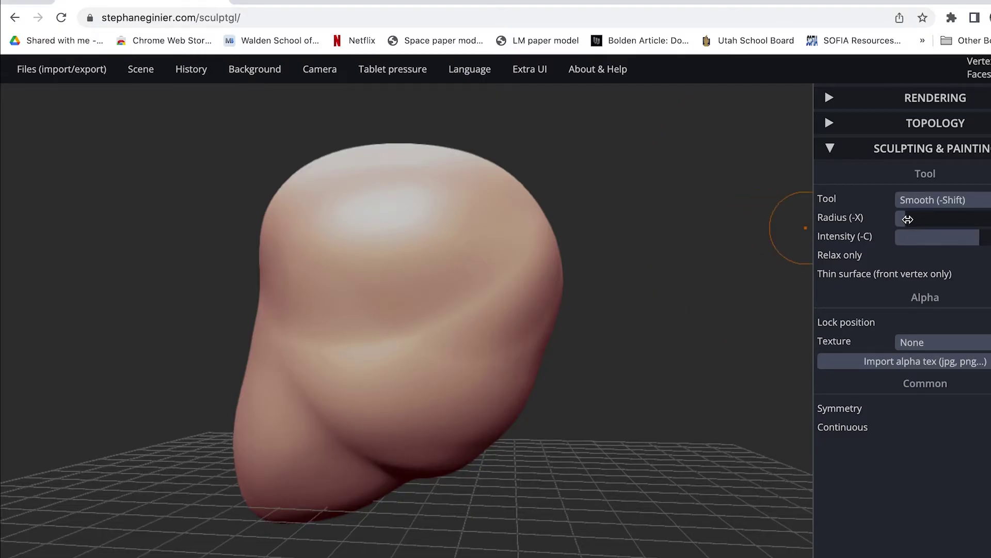
drag(907, 219, 935, 221)
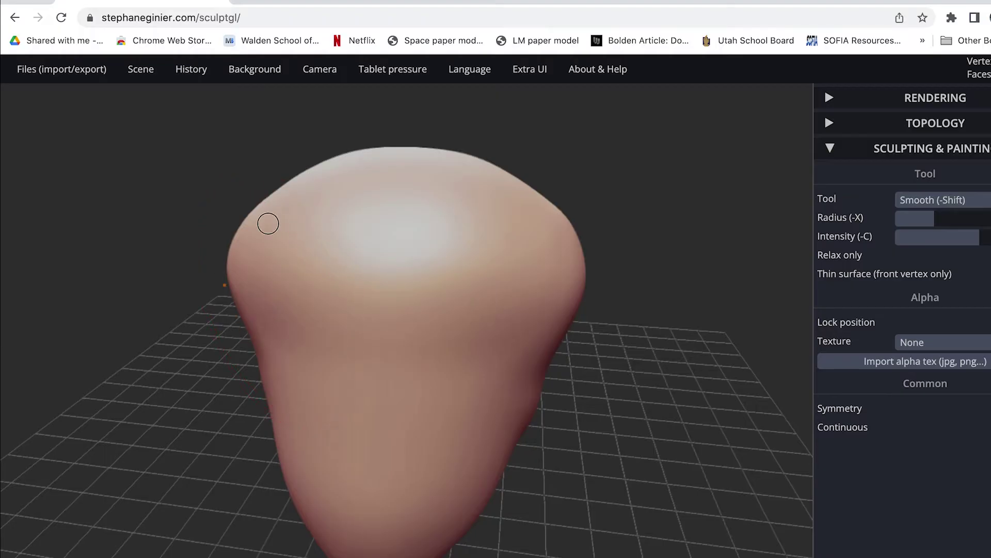
drag(717, 317, 392, 506)
click(938, 201)
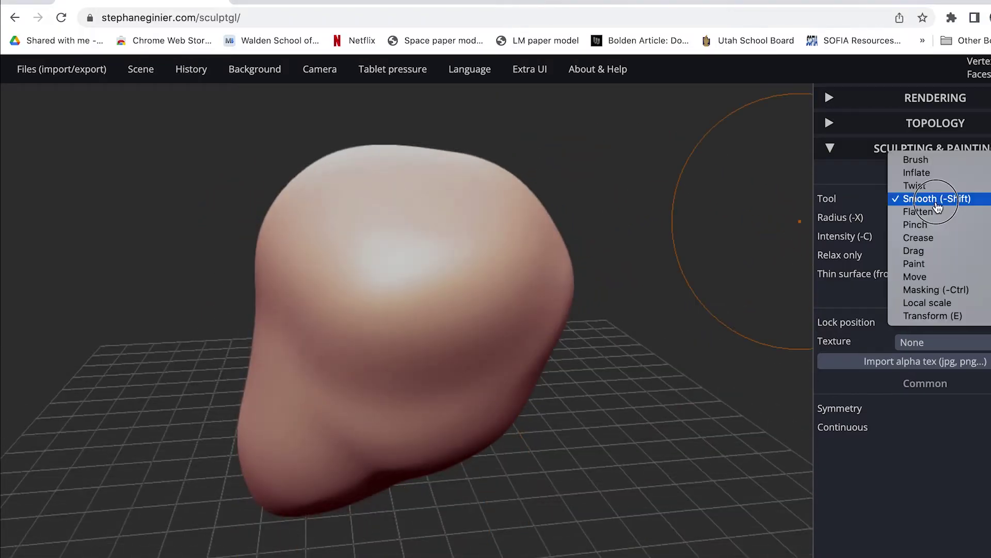
- Drag the head's right side outward into a tapered skull, then select Brush
click(914, 251)
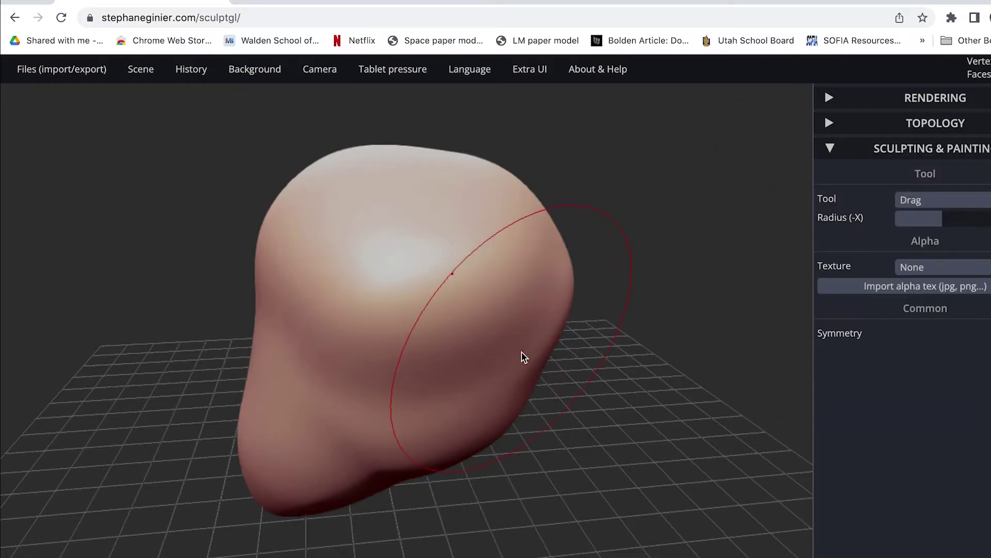
mouse_move(523, 356)
mouse_down()
mouse_move(534, 361)
mouse_move(411, 398)
mouse_move(553, 398)
mouse_move(702, 382)
mouse_move(792, 394)
mouse_up()
mouse_move(301, 361)
shift+mouse_down()
mouse_move(288, 351)
mouse_move(294, 261)
shift+mouse_up()
mouse_move(615, 416)
mouse_down()
mouse_move(668, 439)
mouse_move(449, 407)
mouse_move(639, 423)
mouse_move(634, 435)
mouse_up()
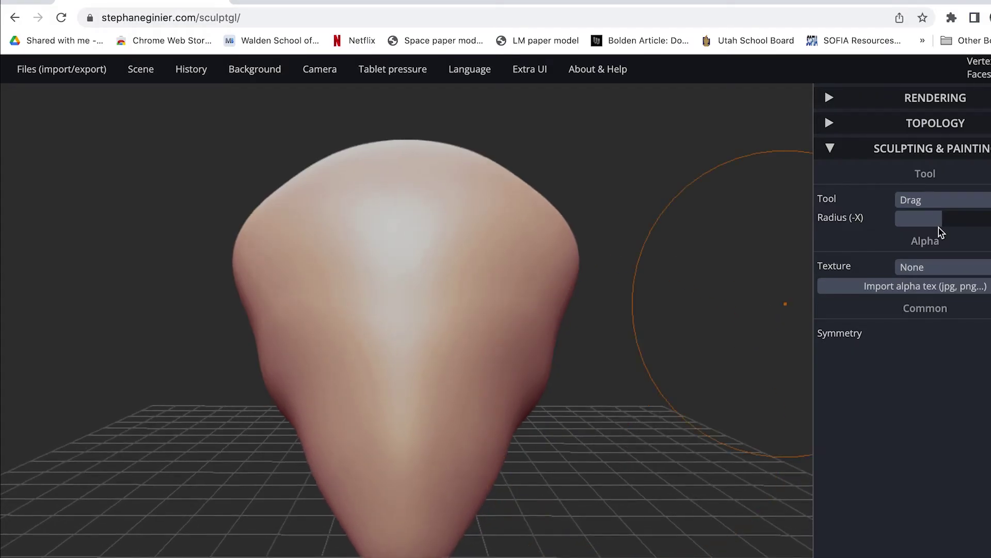
click(937, 207)
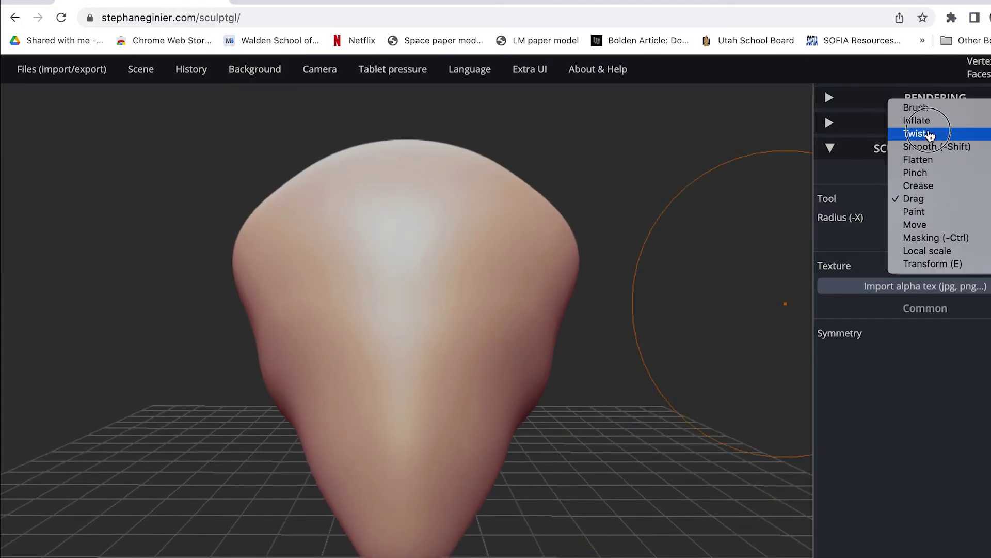
click(931, 109)
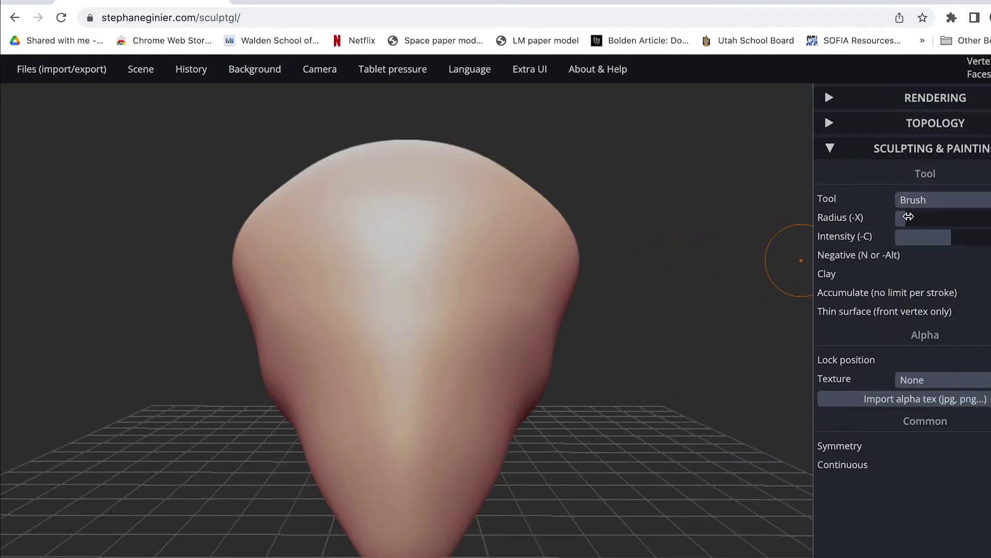
- Shrink the brush and carve a T-shaped nose groove and brow line on the face
key(x)
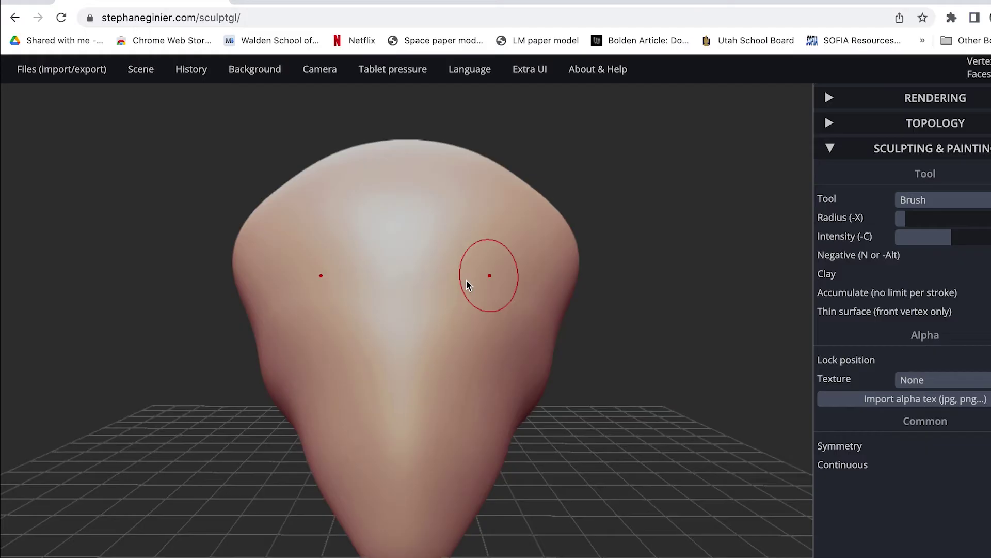
key(c)
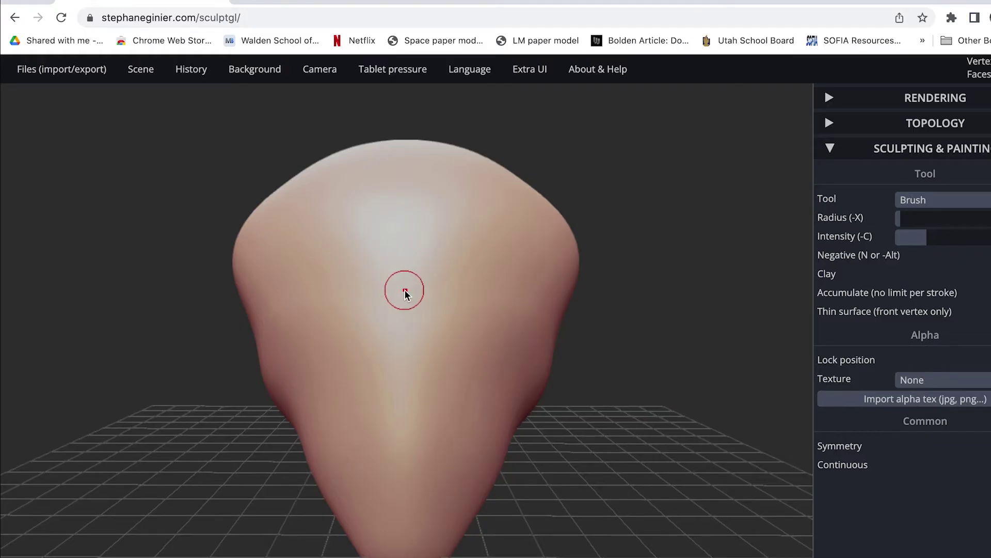
drag(405, 291, 398, 398)
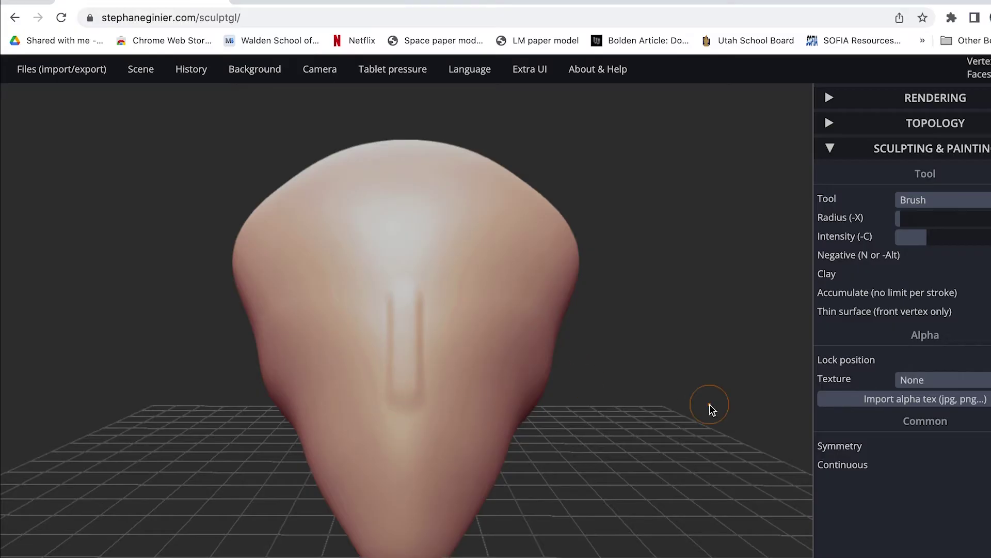
mouse_move(710, 409)
mouse_down()
mouse_move(424, 382)
mouse_move(686, 398)
mouse_move(594, 382)
mouse_up()
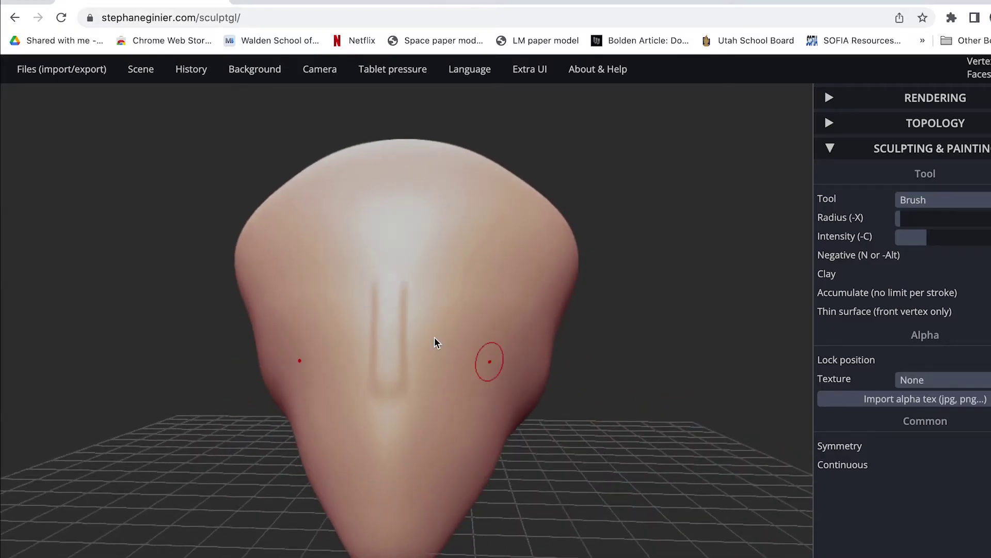
drag(390, 303, 388, 387)
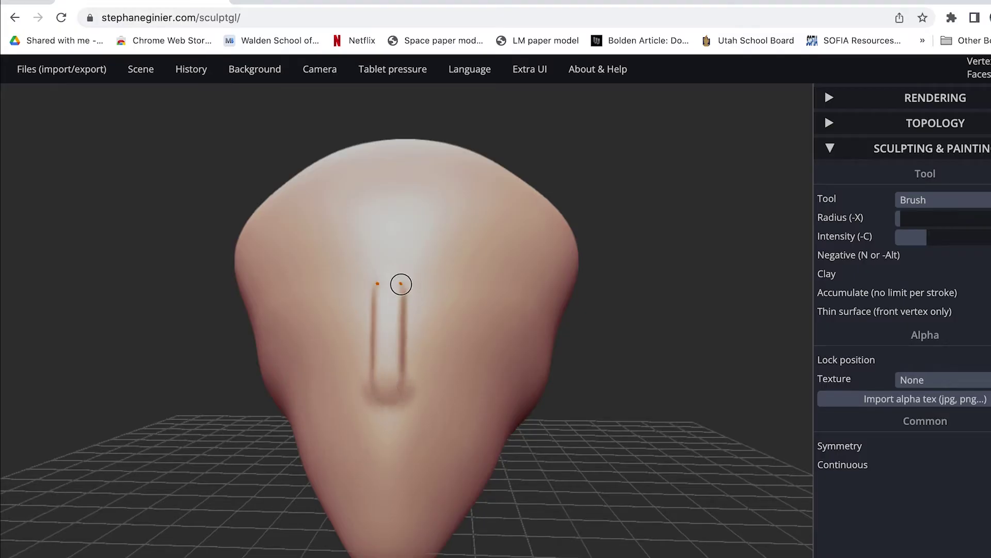
mouse_move(471, 258)
mouse_down()
mouse_move(503, 273)
mouse_move(455, 250)
mouse_move(374, 257)
mouse_up()
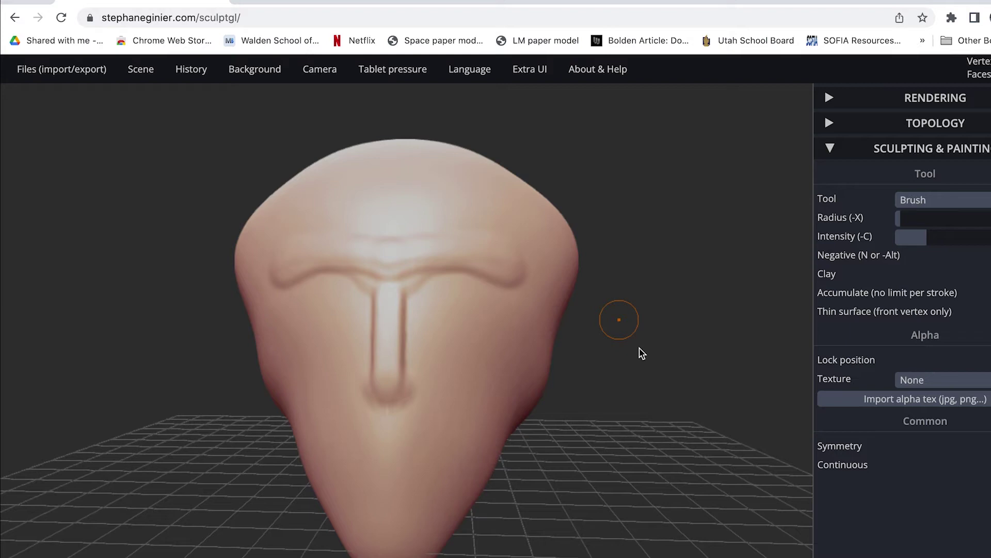
mouse_move(659, 407)
mouse_down()
mouse_move(448, 401)
mouse_move(560, 463)
mouse_move(680, 449)
mouse_up()
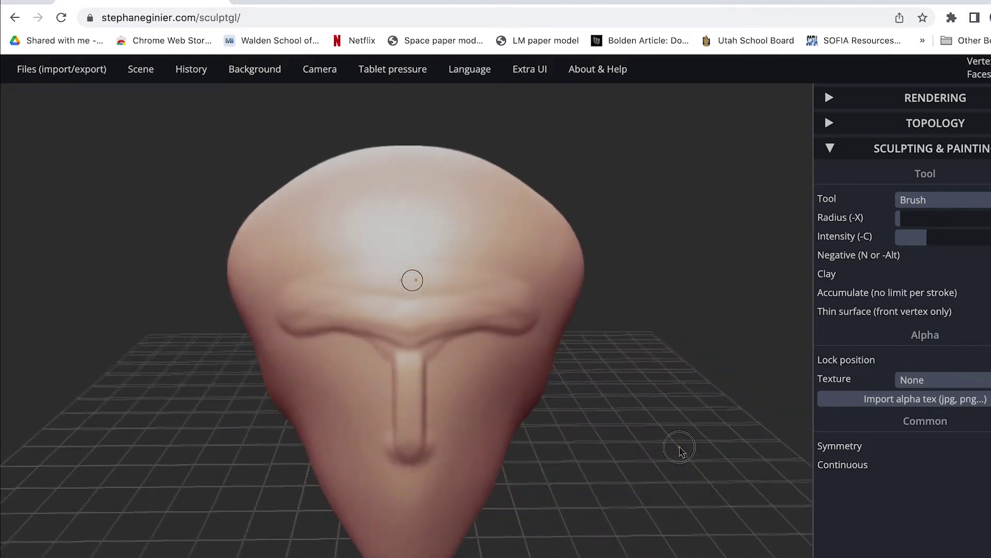
click(921, 199)
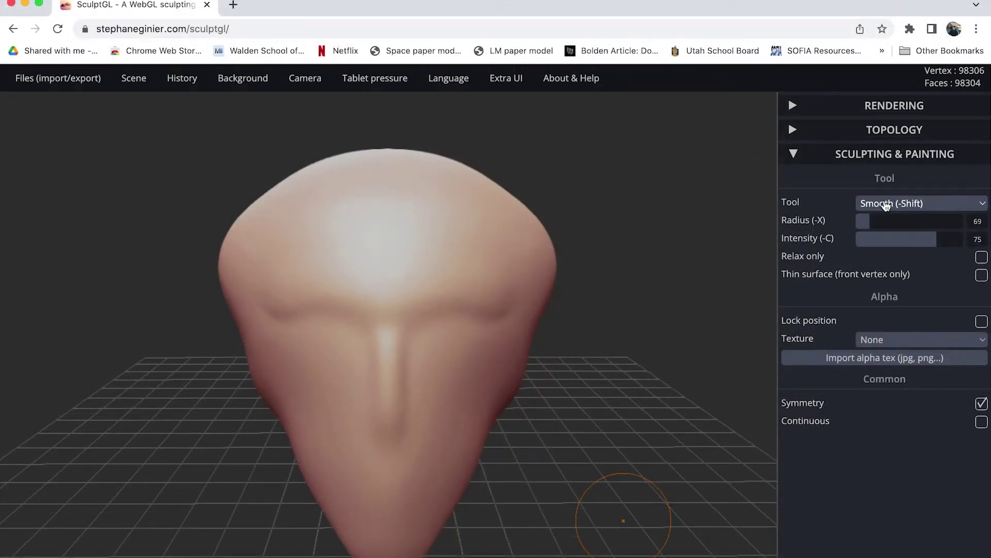
click(886, 204)
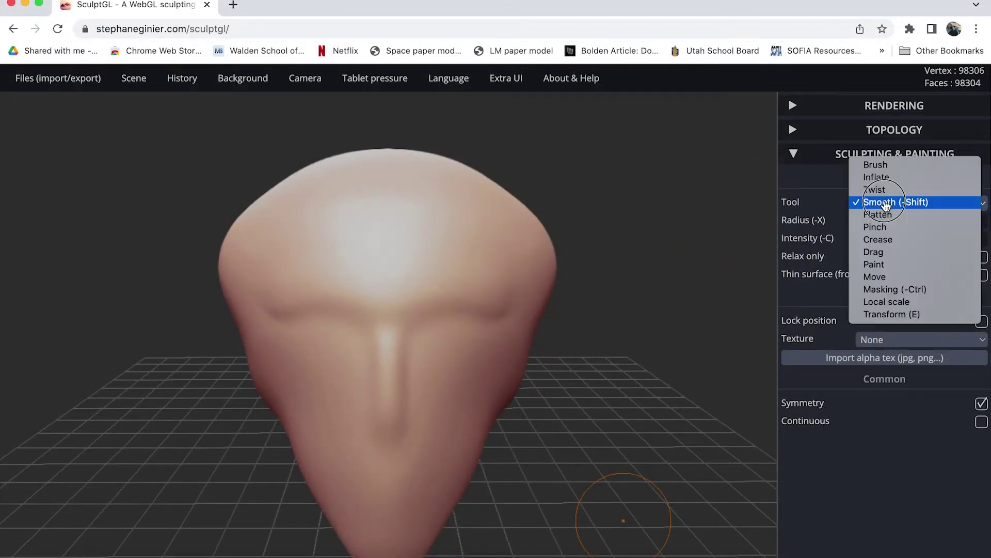
- Set Brush to Negative and press eye sockets into both sides of the nose
click(878, 164)
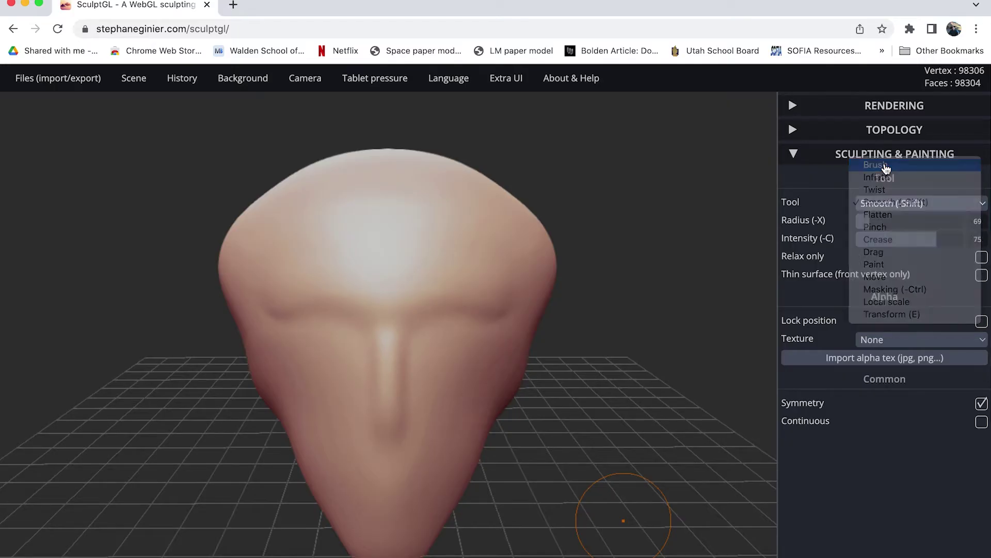
click(981, 256)
click(868, 221)
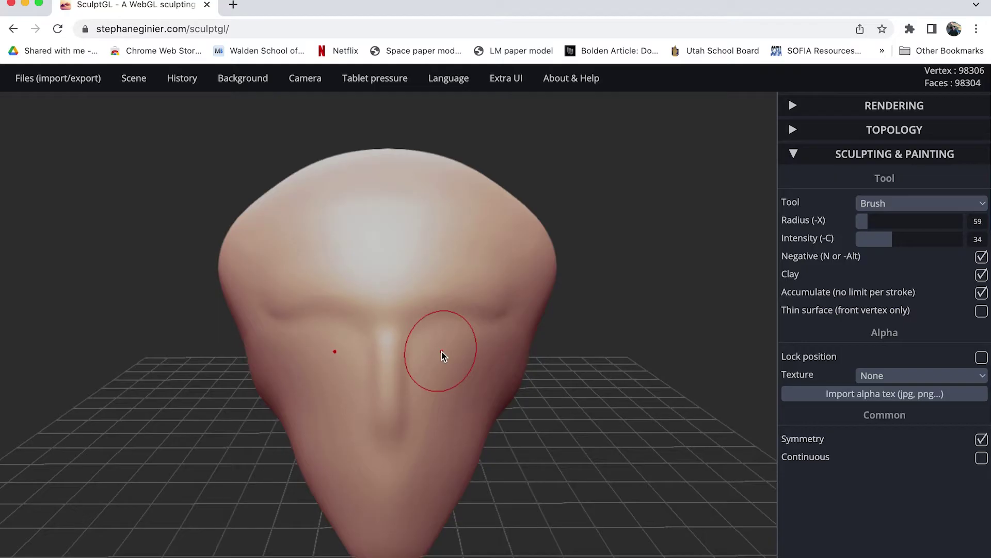
mouse_move(442, 355)
mouse_down()
mouse_move(433, 347)
mouse_move(444, 338)
mouse_move(475, 353)
mouse_move(436, 361)
mouse_move(434, 348)
mouse_move(480, 342)
mouse_move(426, 365)
mouse_up()
right_drag(422, 353, 707, 303)
- Smooth the skin below the eyes and the crease across them
click(909, 206)
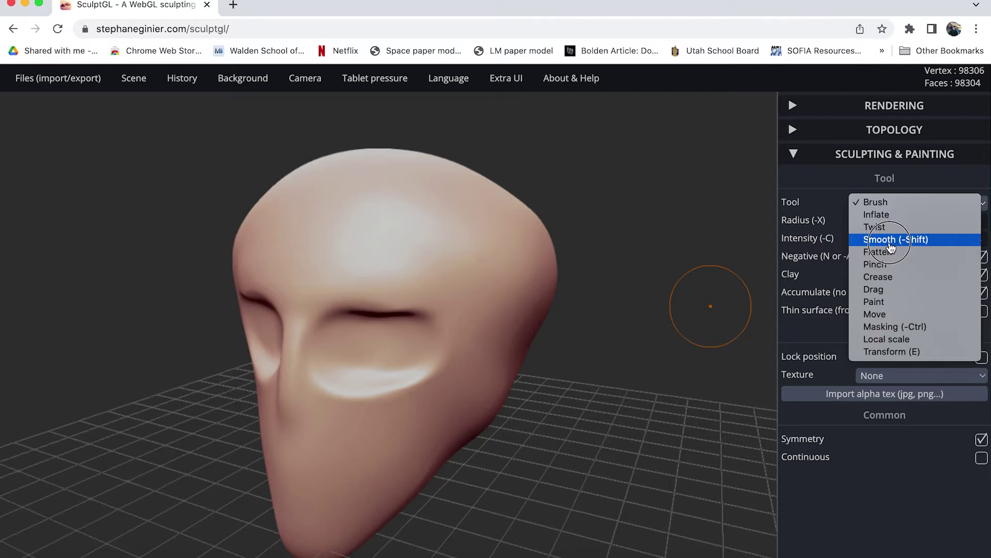
click(896, 239)
mouse_move(447, 341)
mouse_down()
mouse_move(405, 381)
mouse_move(331, 399)
mouse_move(427, 407)
mouse_move(420, 316)
mouse_move(375, 311)
mouse_up()
right_drag(375, 312, 665, 381)
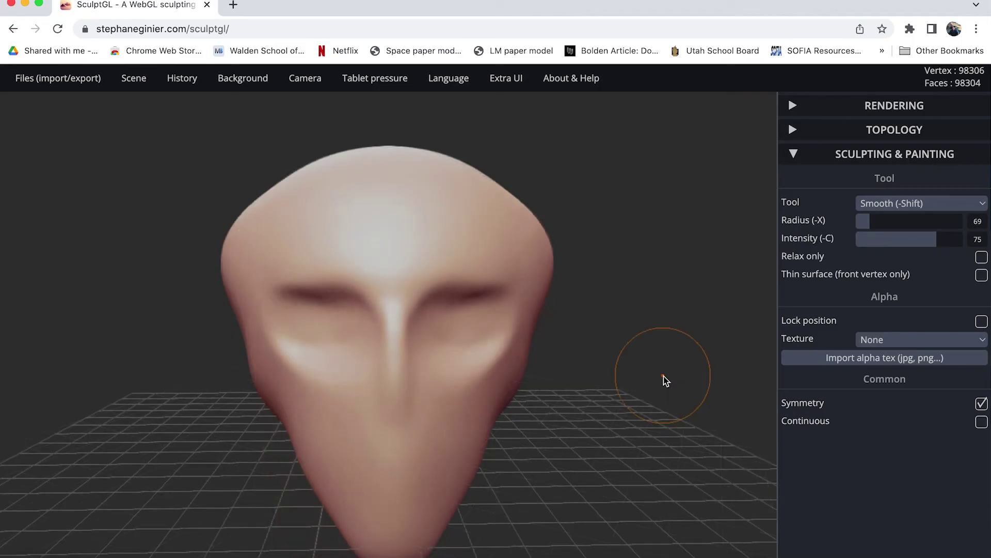
- Use Crease at intensity 73 and radius 15 to cut the mouth line
click(894, 205)
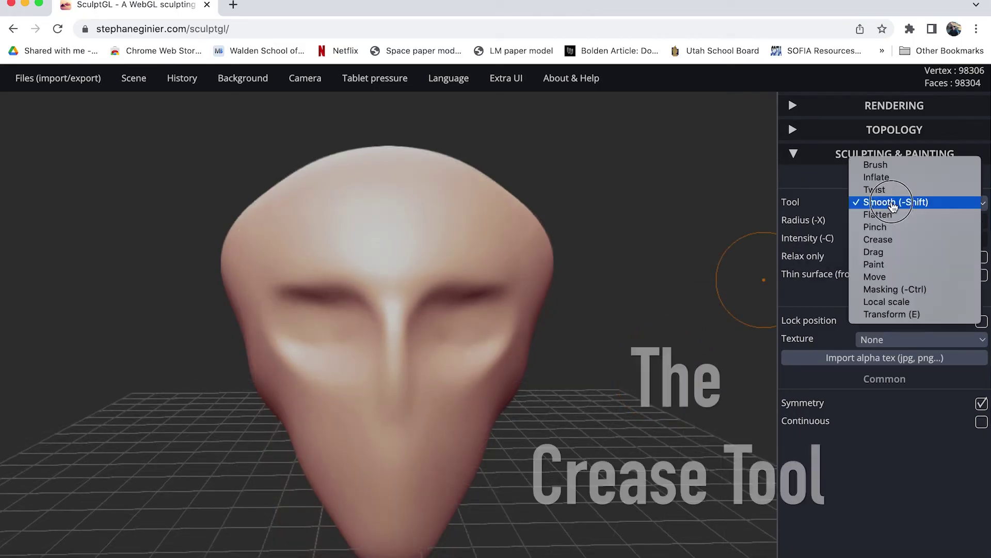
click(889, 242)
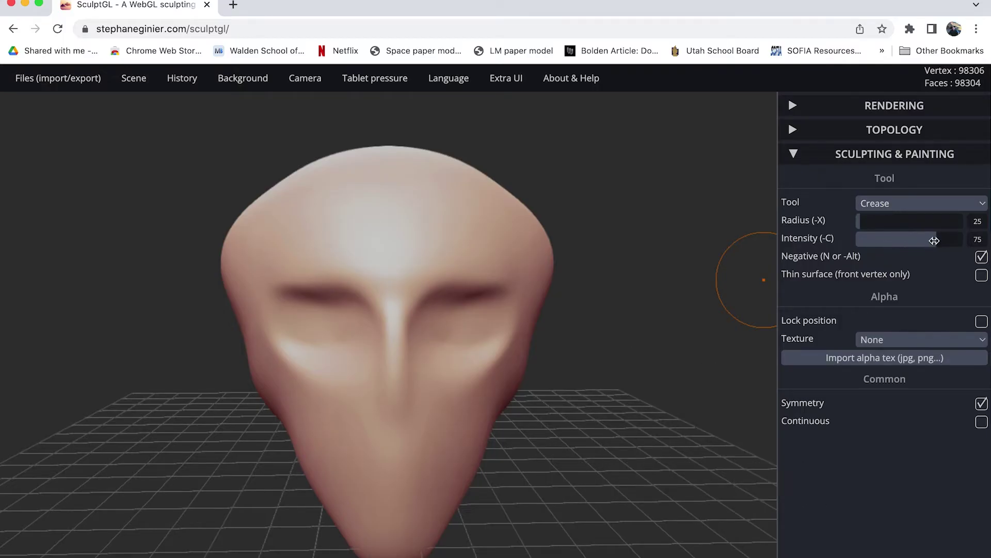
click(935, 240)
click(861, 223)
drag(862, 223, 858, 222)
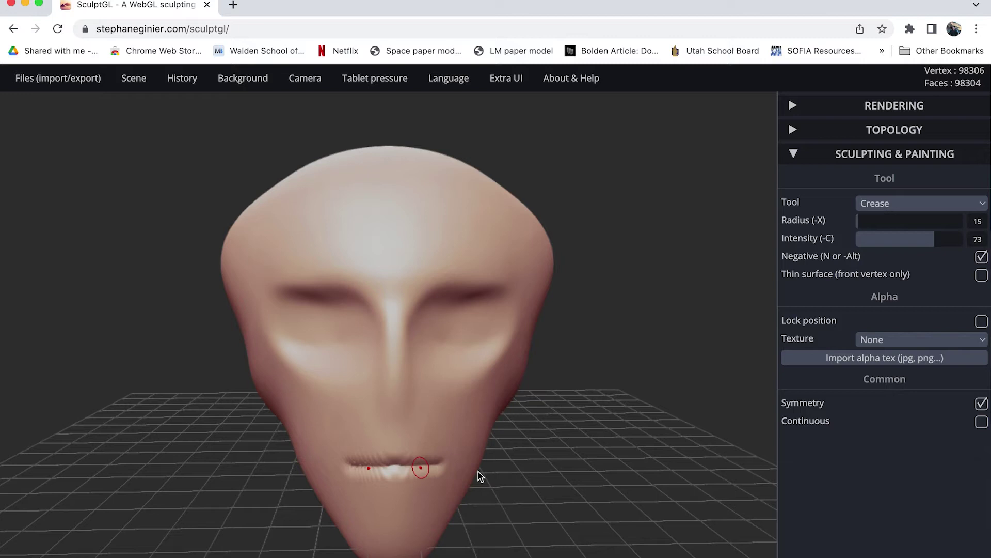
drag(604, 489, 570, 474)
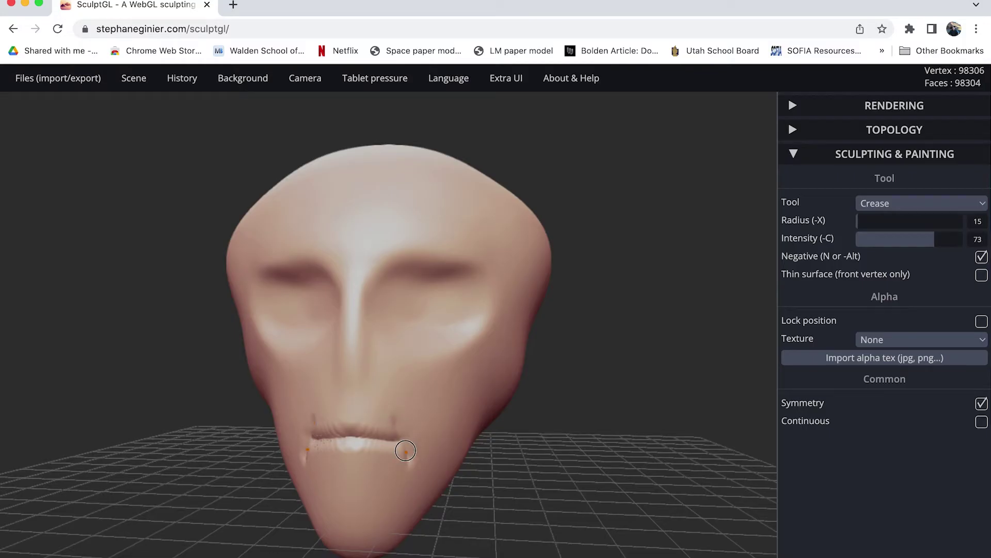
drag(579, 509, 613, 503)
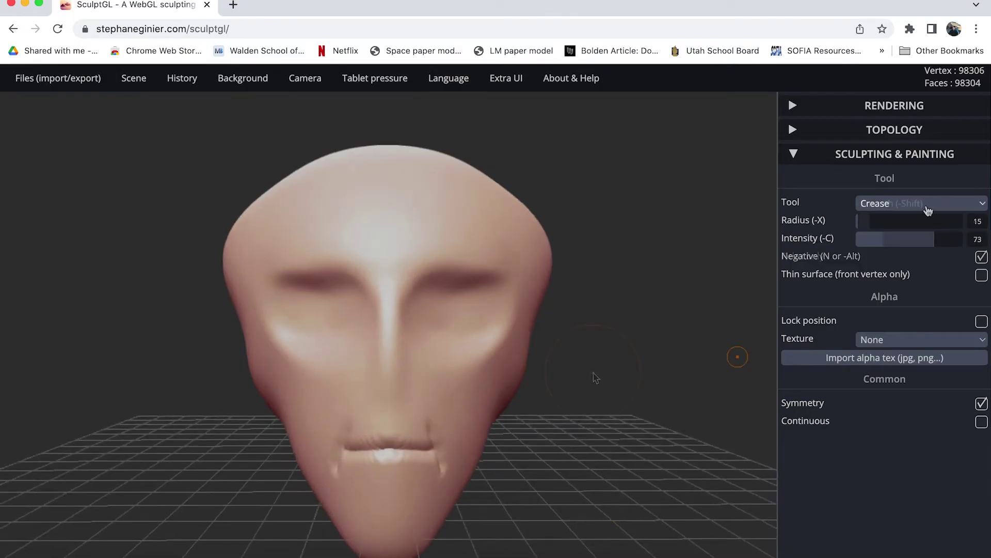
- Soften the mouth corners and lips with Smooth at intensity 14, radius 34
click(921, 204)
click(909, 163)
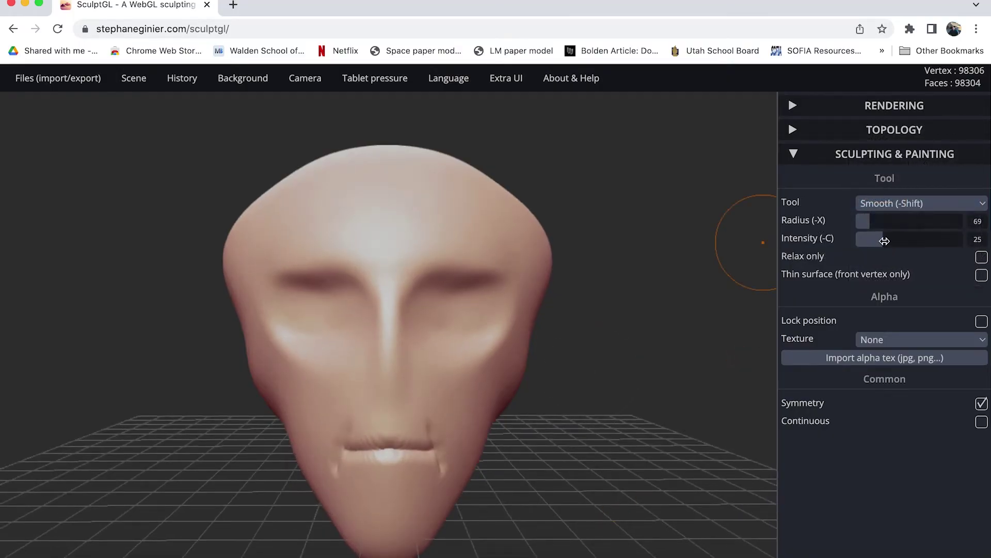
drag(881, 239, 871, 241)
drag(444, 408, 413, 439)
drag(863, 219, 860, 220)
drag(349, 462, 428, 449)
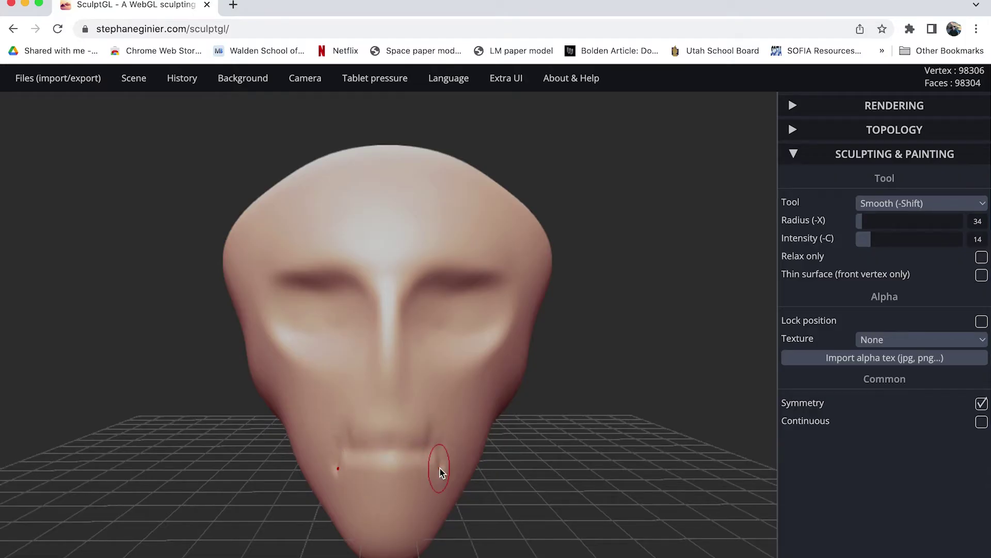
mouse_move(571, 472)
mouse_down()
mouse_move(497, 416)
mouse_move(576, 470)
mouse_move(438, 462)
mouse_move(558, 478)
mouse_up()
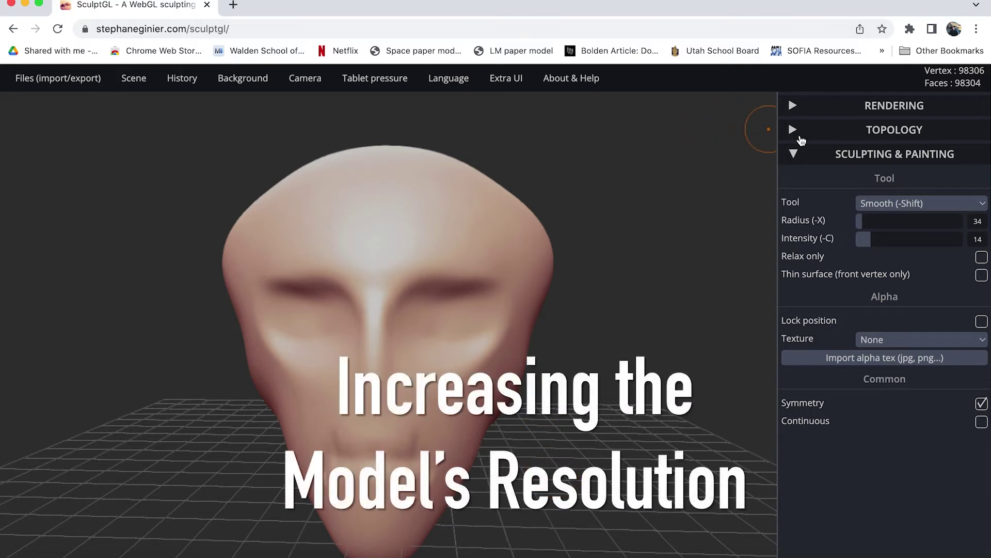
- Raise the voxel remeshing (quads) resolution to 296 and remesh the alien head
click(794, 131)
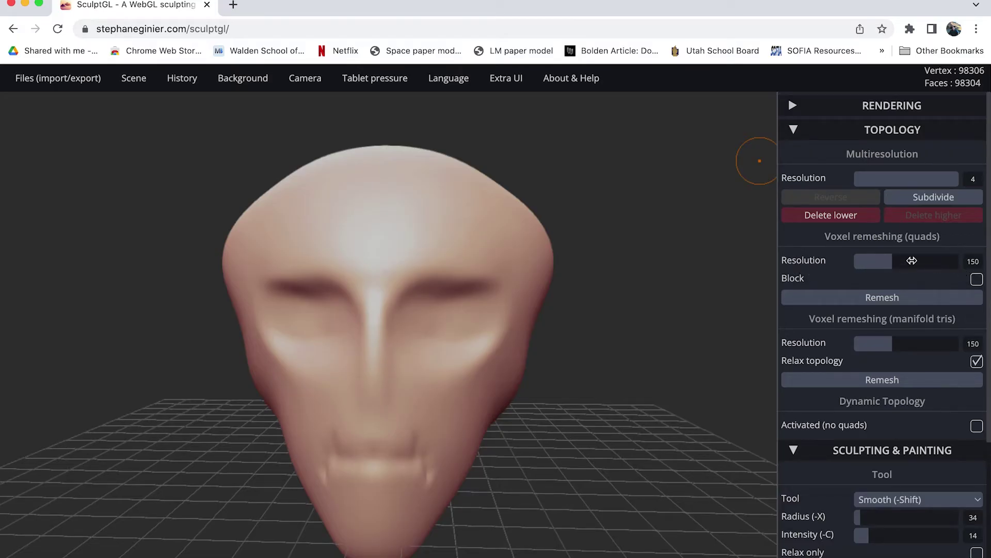
drag(892, 261, 921, 263)
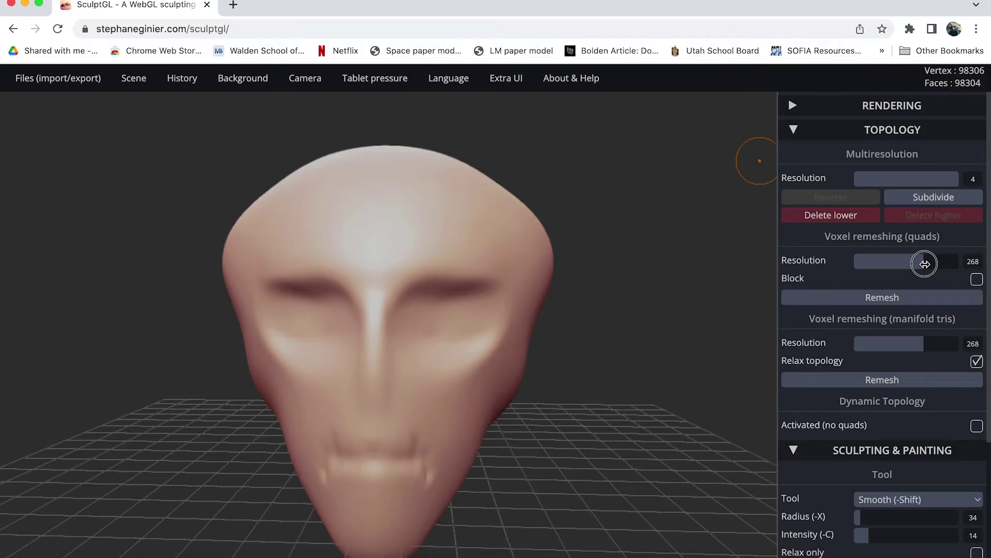
drag(925, 264, 932, 265)
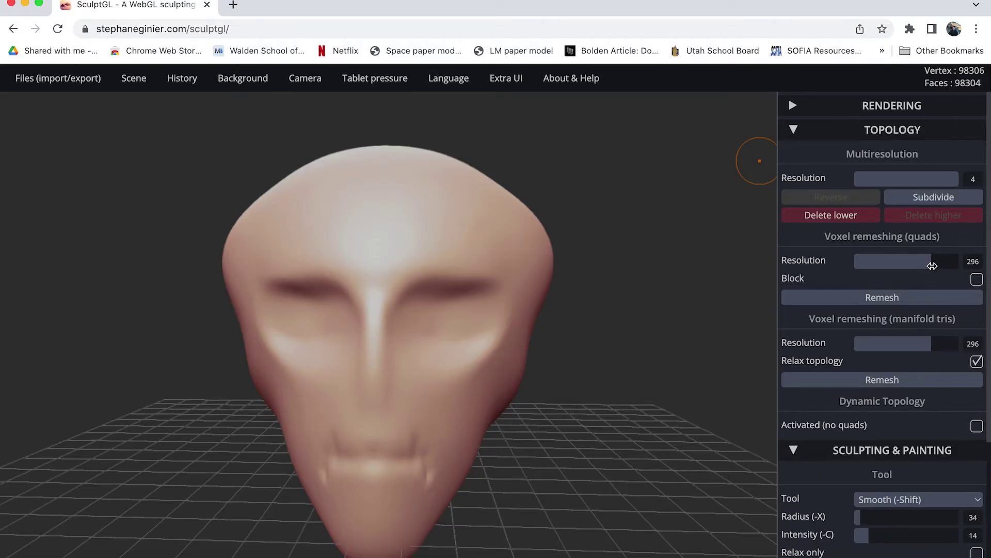
click(890, 302)
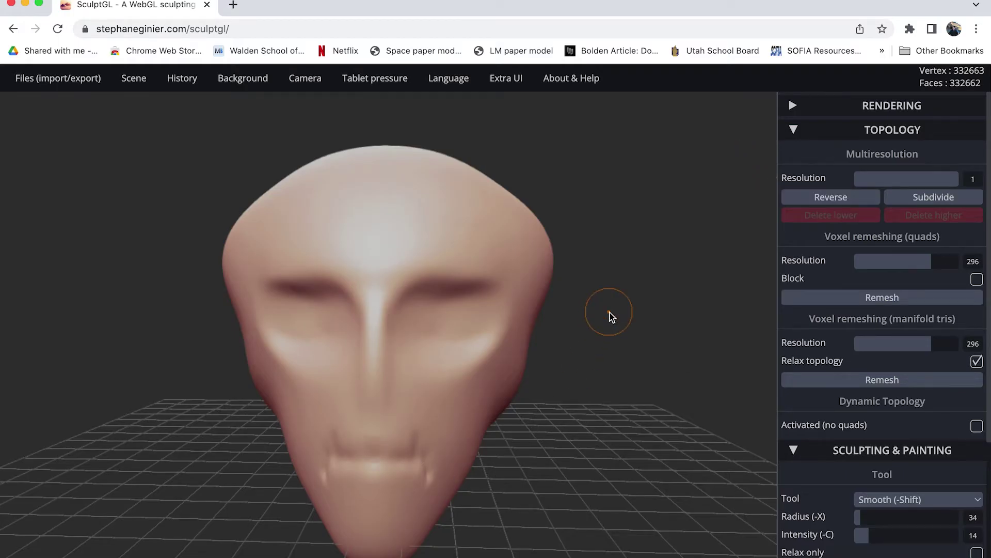
- With the Crease tool, carve a line across the mouth between the lips, then smooth it
click(884, 130)
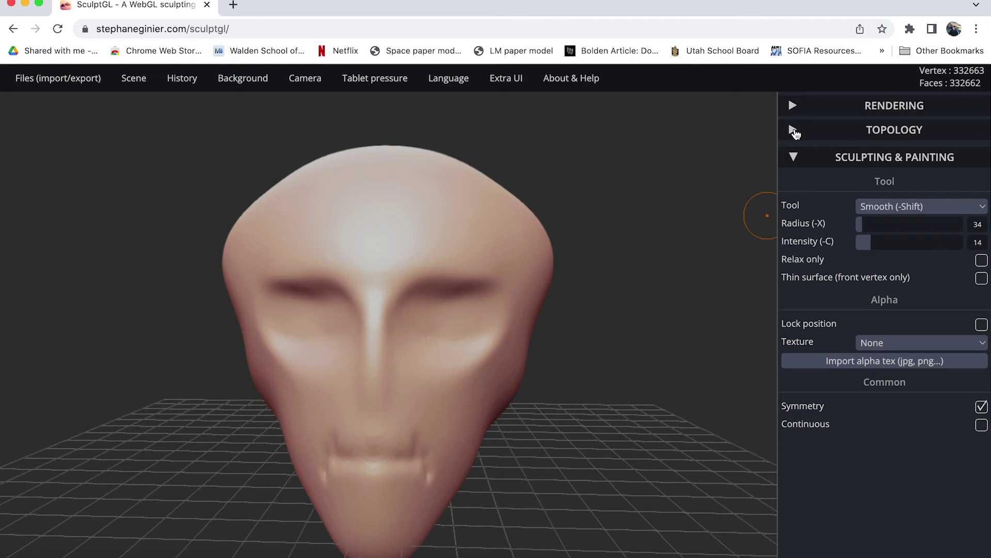
click(913, 204)
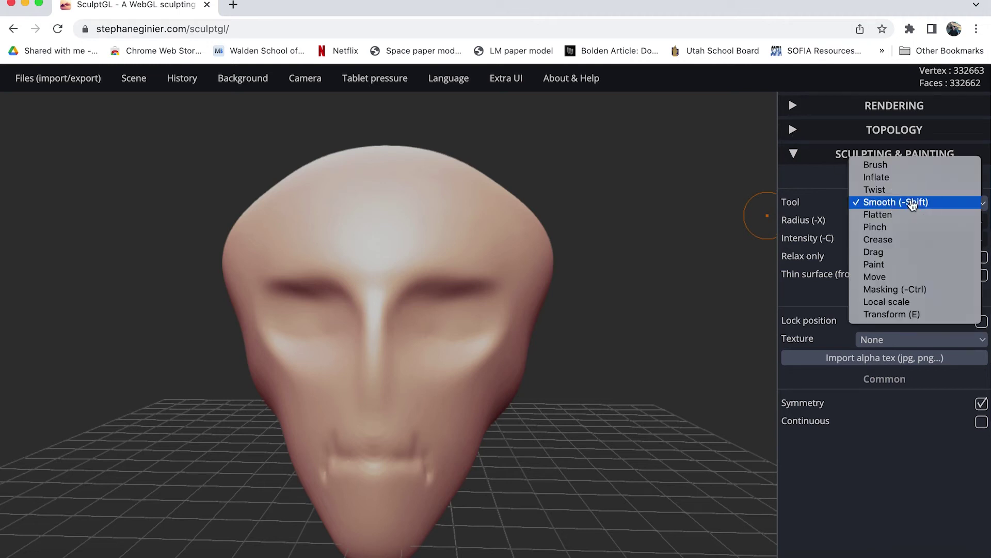
click(892, 239)
drag(519, 473, 542, 475)
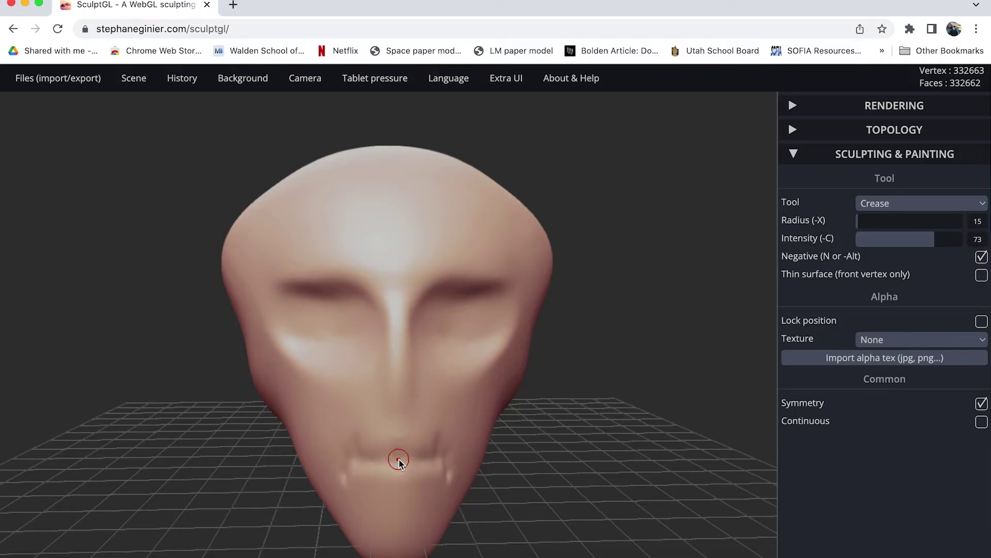
drag(396, 458, 439, 459)
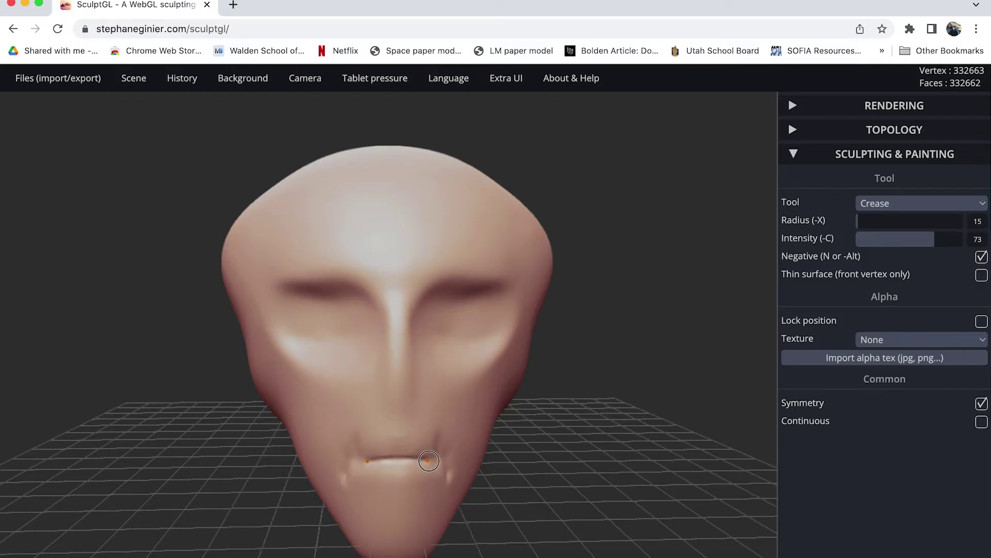
key(shift)
mouse_move(594, 454)
mouse_down()
mouse_move(628, 404)
mouse_move(532, 482)
mouse_move(401, 465)
mouse_move(637, 460)
mouse_move(626, 470)
mouse_up()
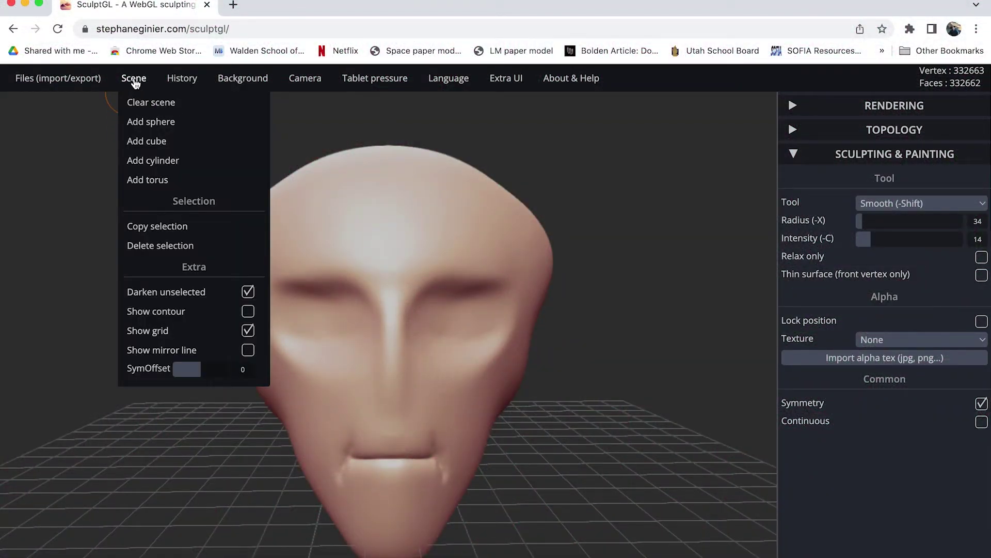
- Add a sphere from the Scene menu, placing it inside the head behind the eye sockets
click(148, 123)
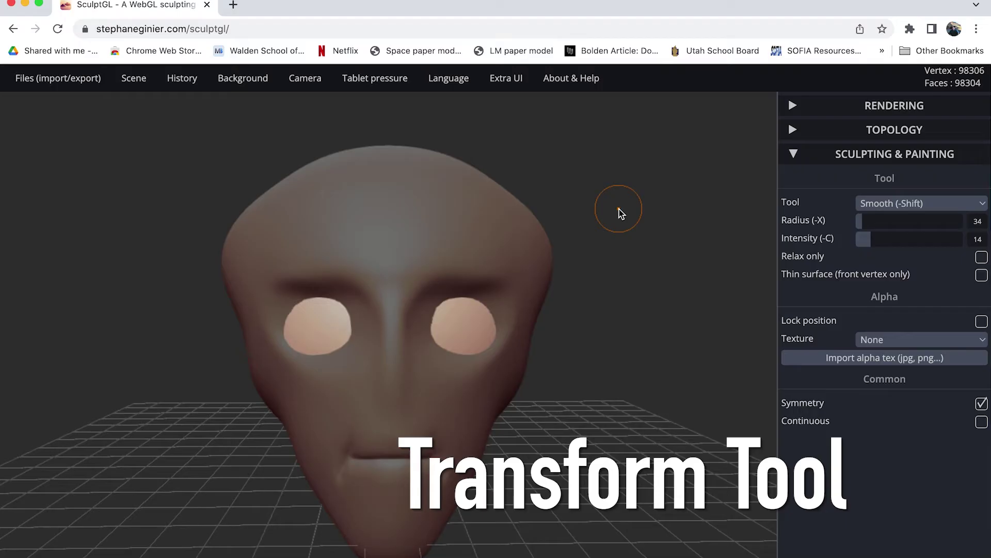
- With the Transform tool, pull the sphere out to the right and shrink it much smaller
click(888, 205)
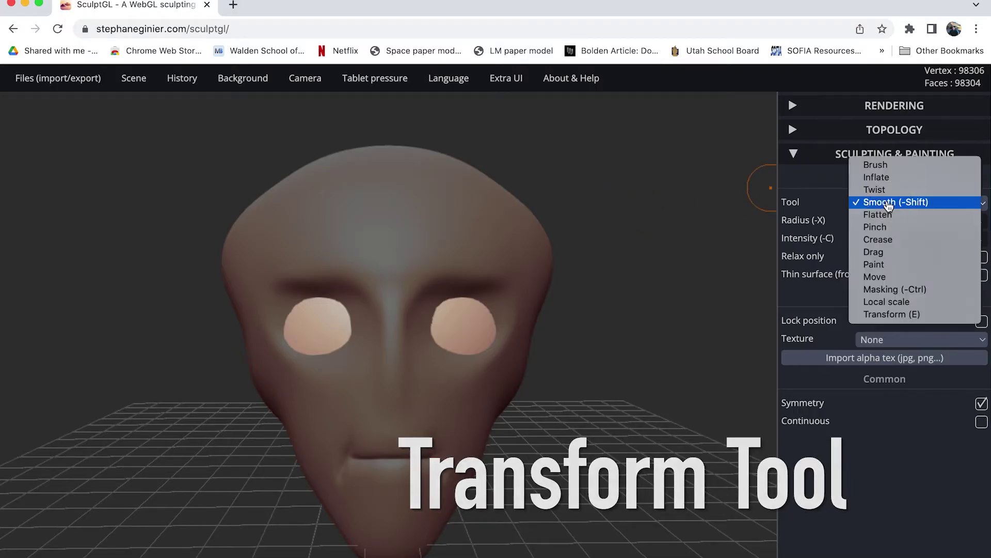
click(898, 315)
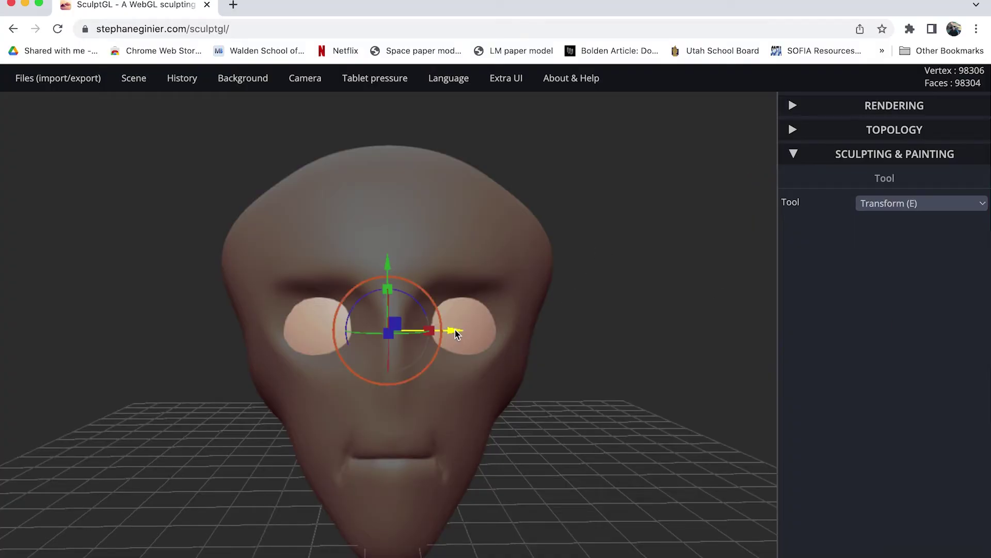
drag(454, 330, 673, 333)
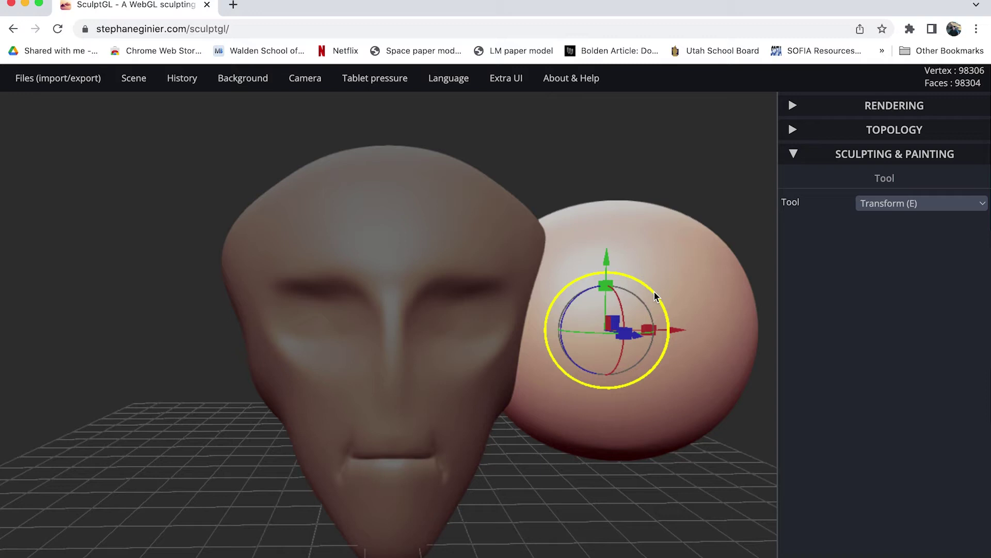
drag(655, 289, 625, 326)
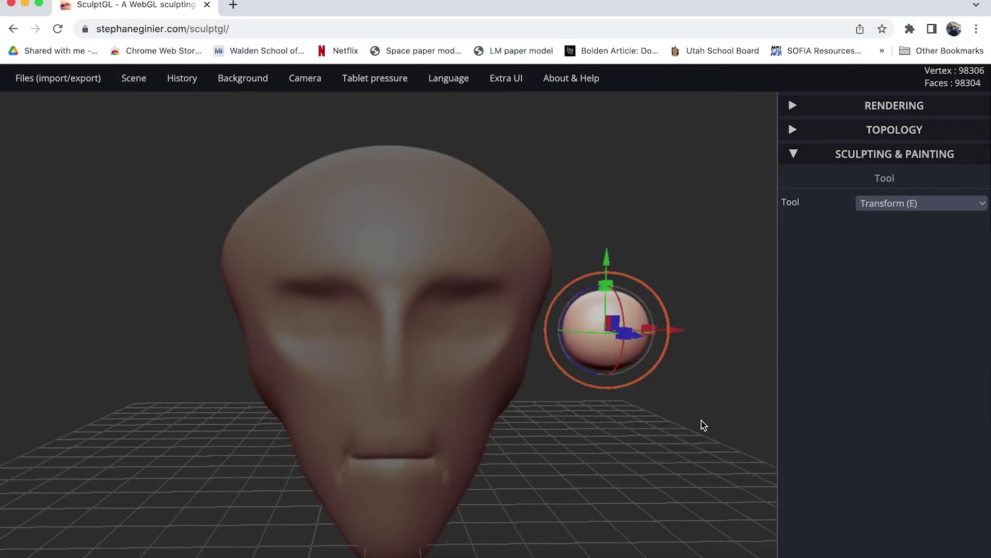
- Stretch the small sphere vertically into an egg shape and tilt it
drag(701, 420, 626, 421)
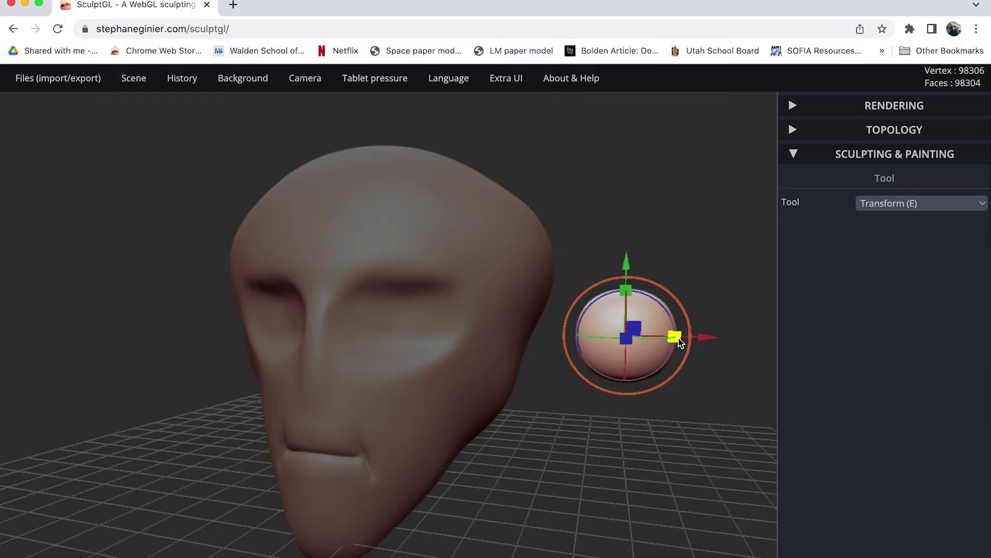
drag(671, 403, 669, 417)
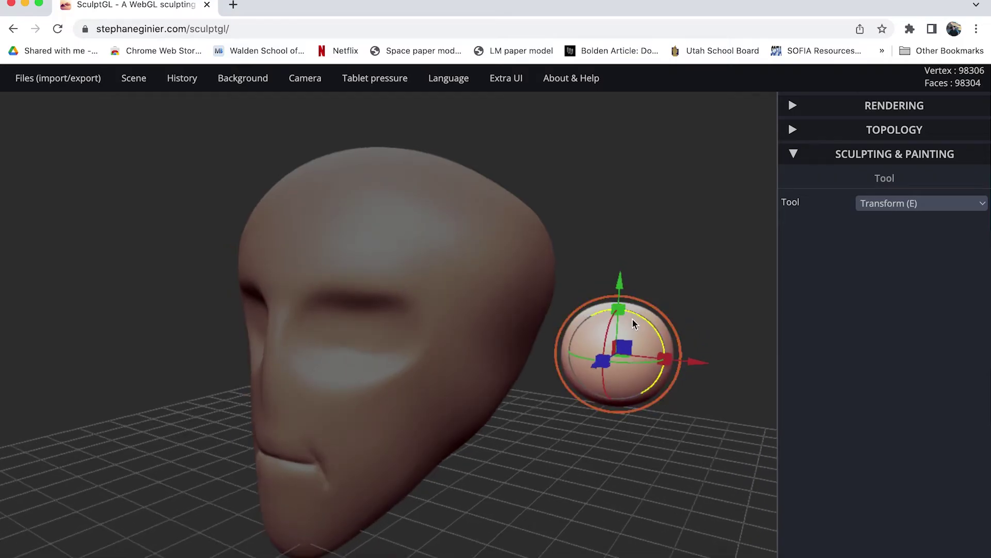
drag(622, 309, 621, 283)
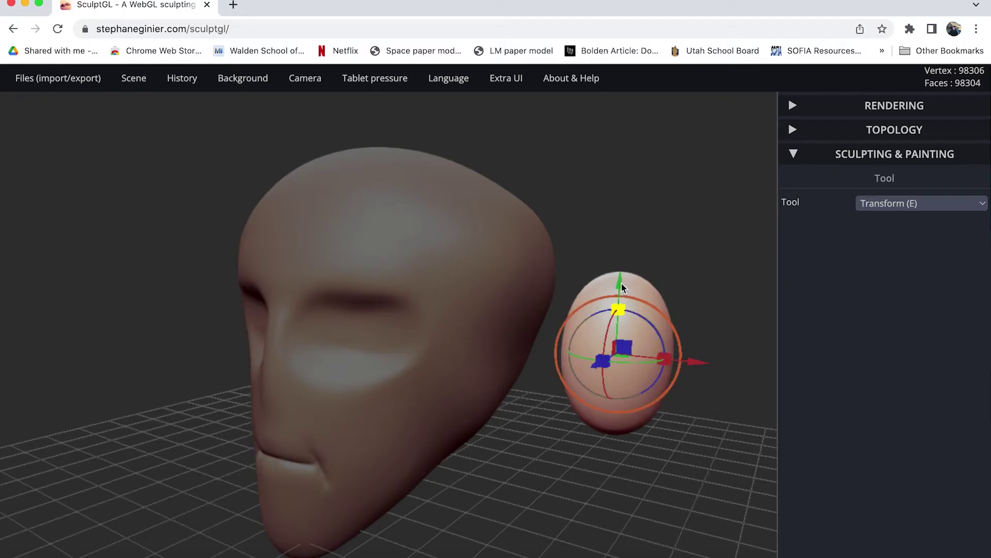
drag(517, 461, 545, 485)
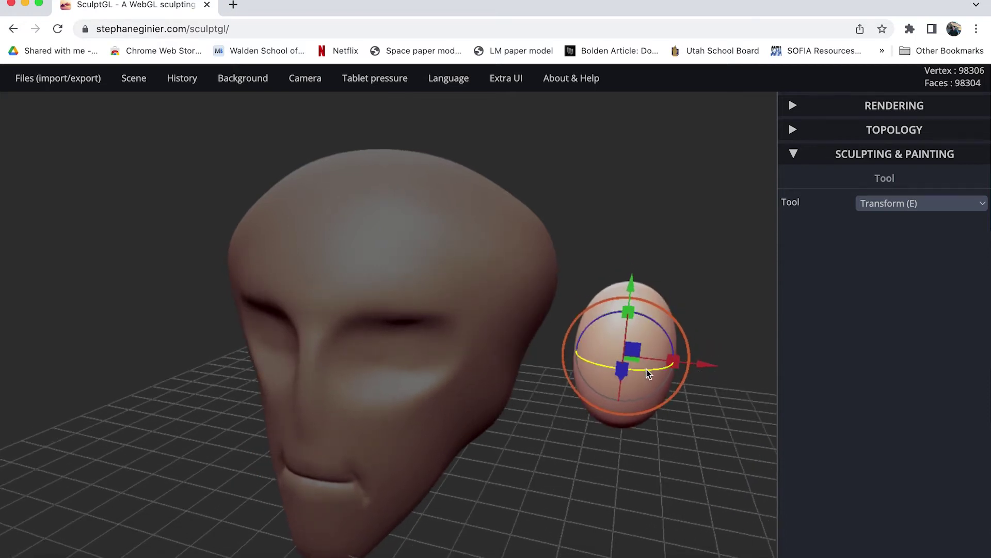
mouse_move(695, 453)
mouse_down()
mouse_move(664, 452)
mouse_move(692, 452)
mouse_up()
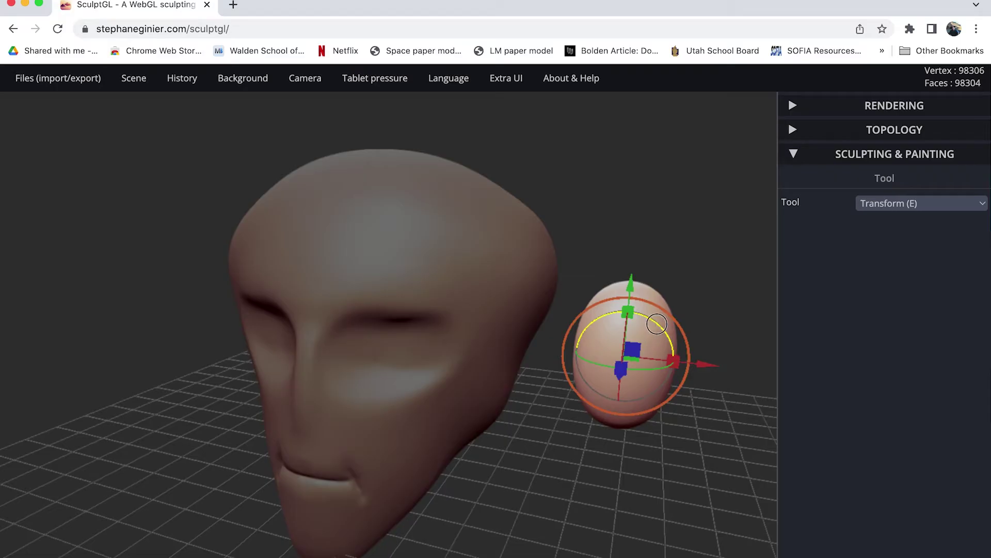
drag(658, 328, 707, 364)
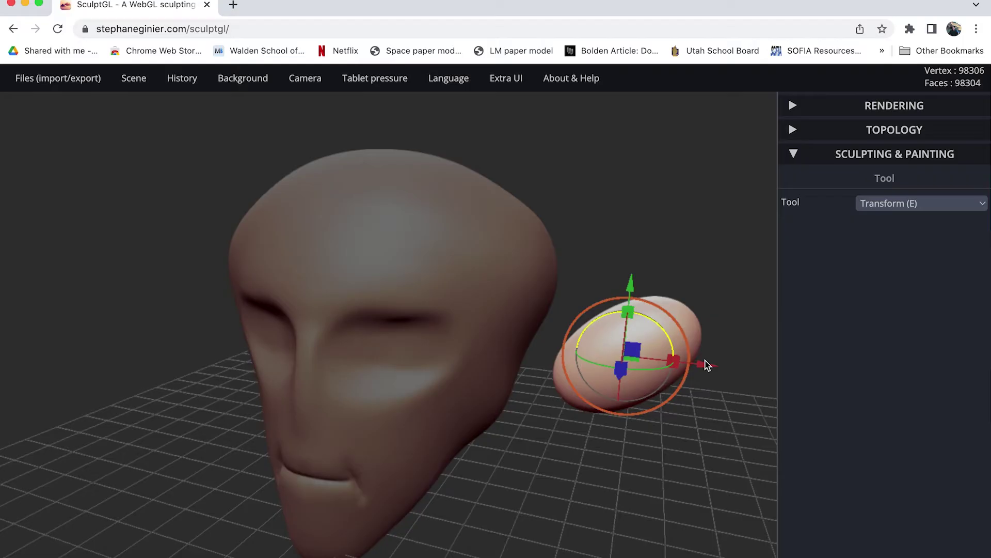
- Slide the egg toward the side of the face and rotate it slightly to test its placement
drag(697, 429, 511, 433)
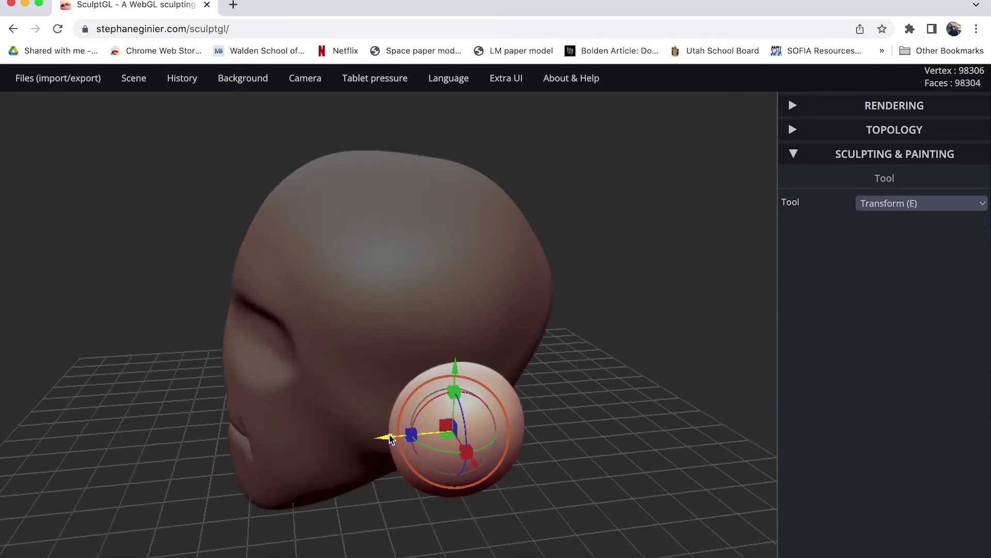
drag(390, 435, 299, 437)
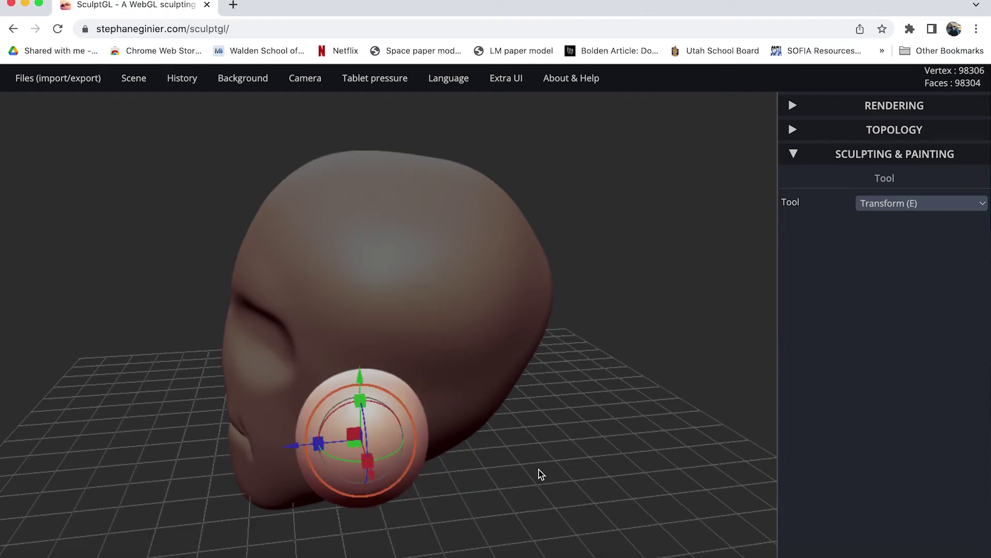
drag(538, 472, 766, 425)
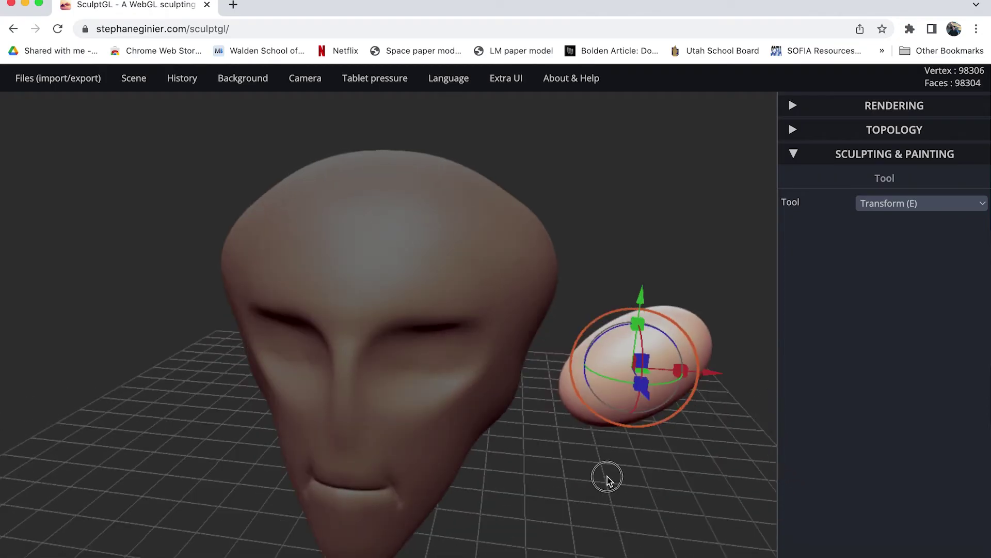
drag(604, 475, 603, 436)
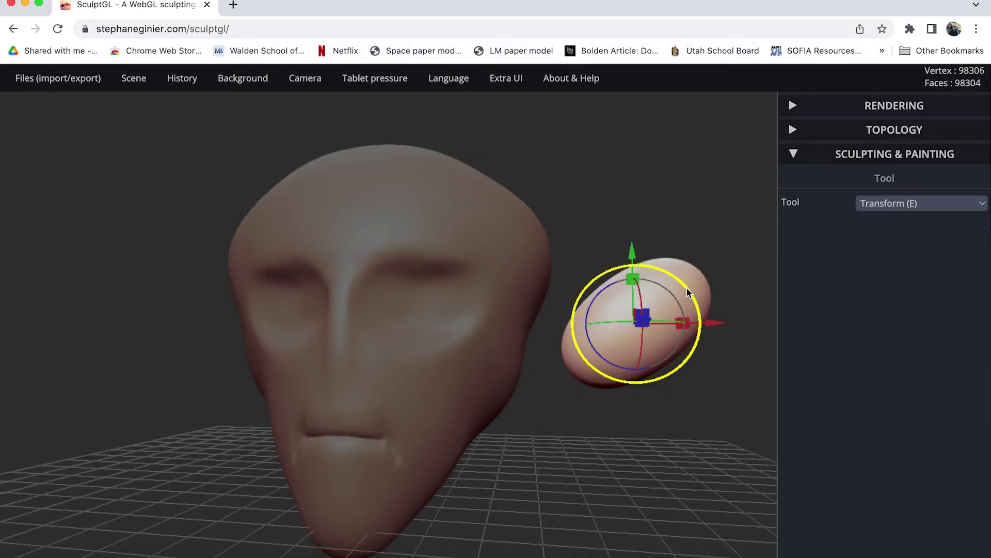
drag(688, 281, 677, 290)
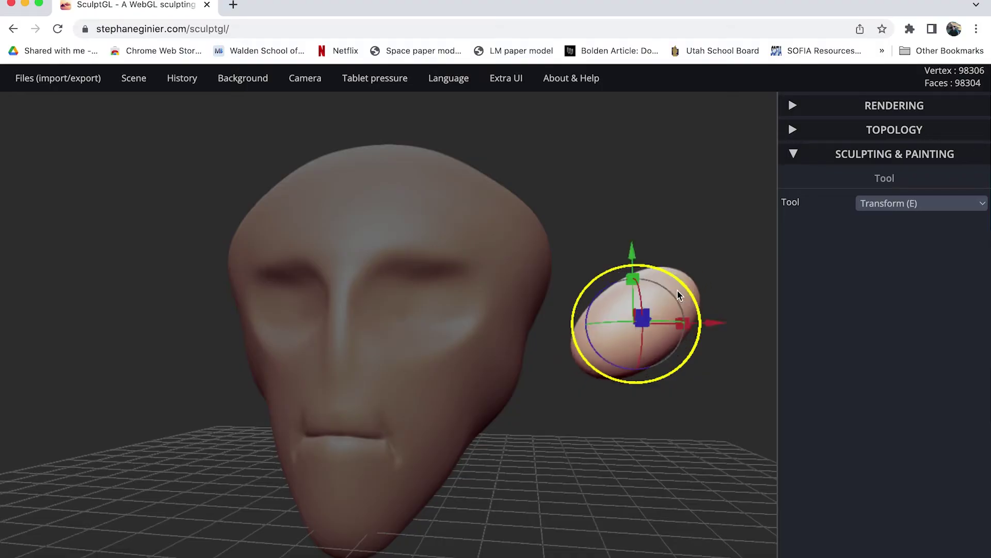
drag(715, 325, 625, 333)
drag(663, 410, 469, 453)
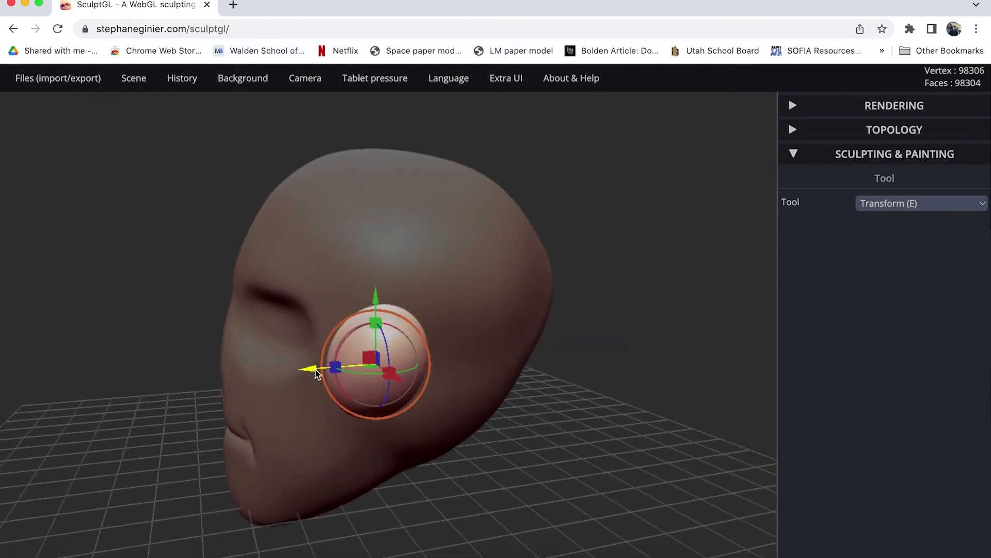
- Move and rotate the egg into the head's right eye socket, checking from front and side views
drag(317, 372, 249, 372)
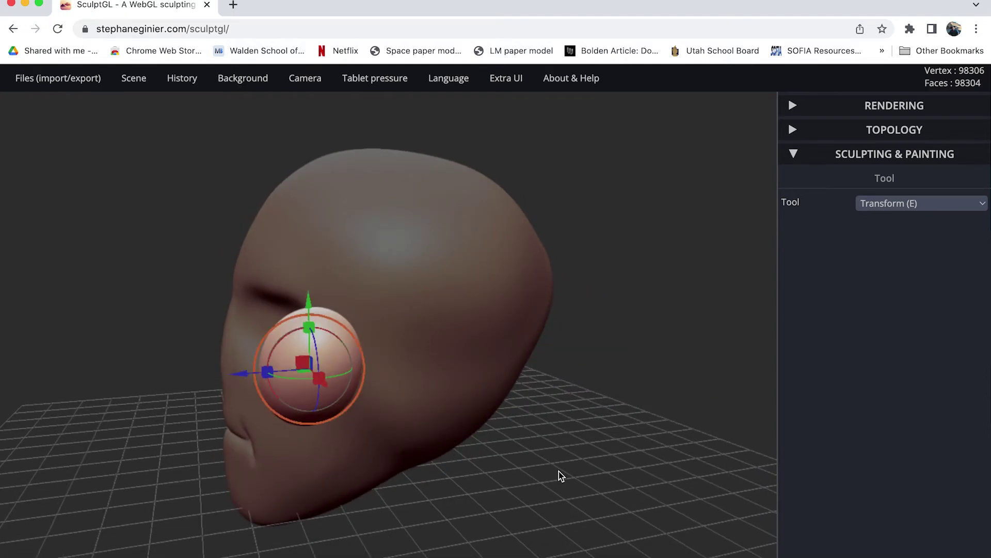
drag(559, 474, 845, 449)
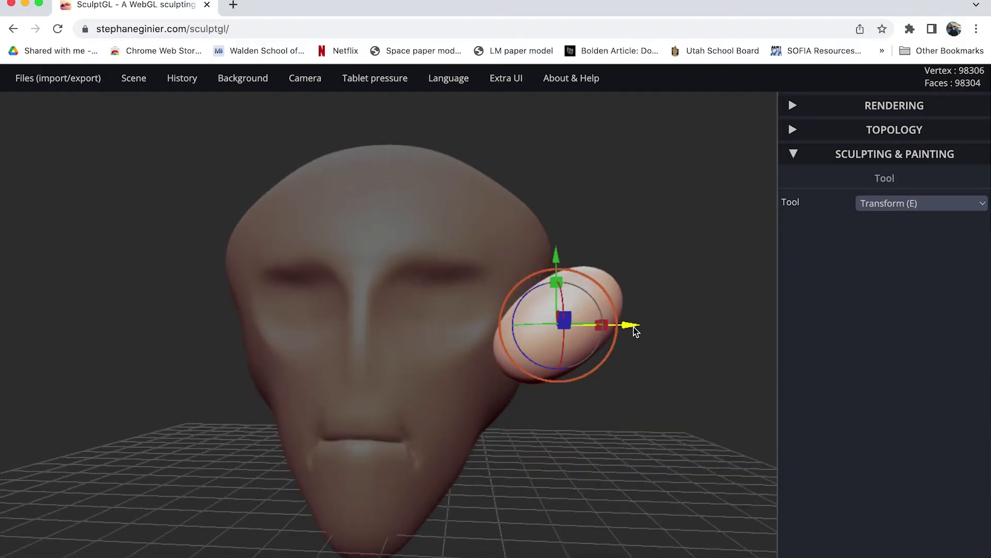
drag(630, 327, 497, 310)
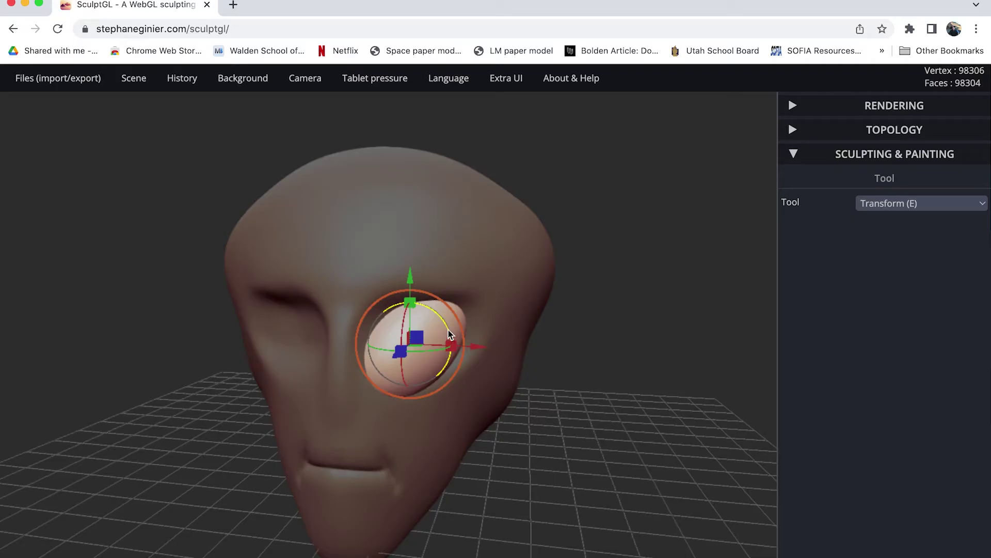
drag(450, 334, 458, 354)
drag(533, 392, 665, 485)
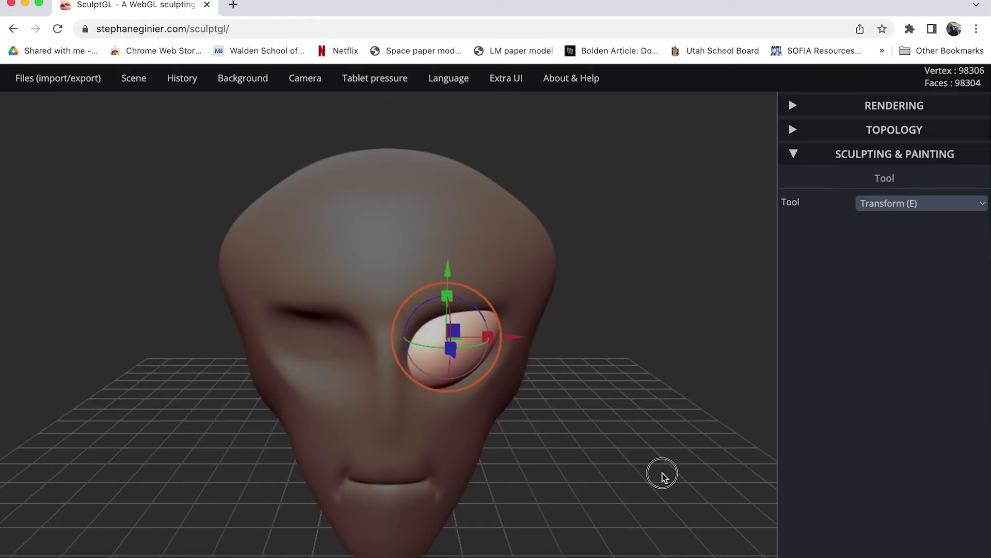
drag(659, 473, 623, 500)
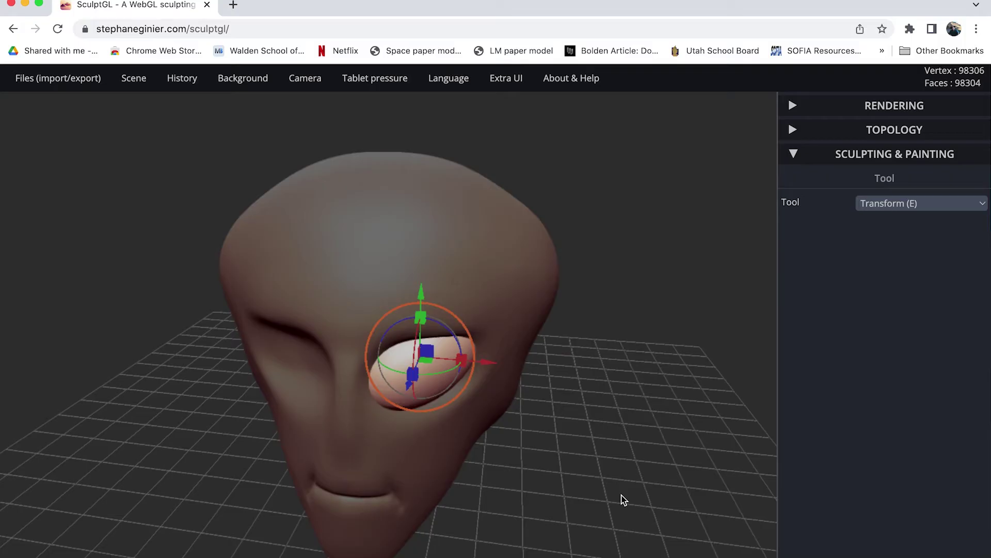
- Duplicate the eyeball and slide the copy over toward the other eye socket
mouse_move(134, 82)
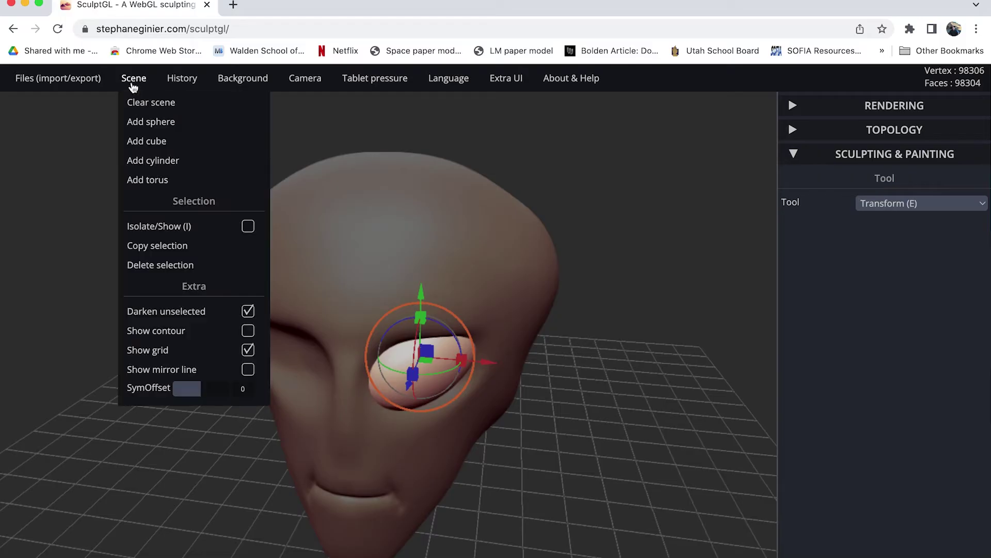
click(154, 249)
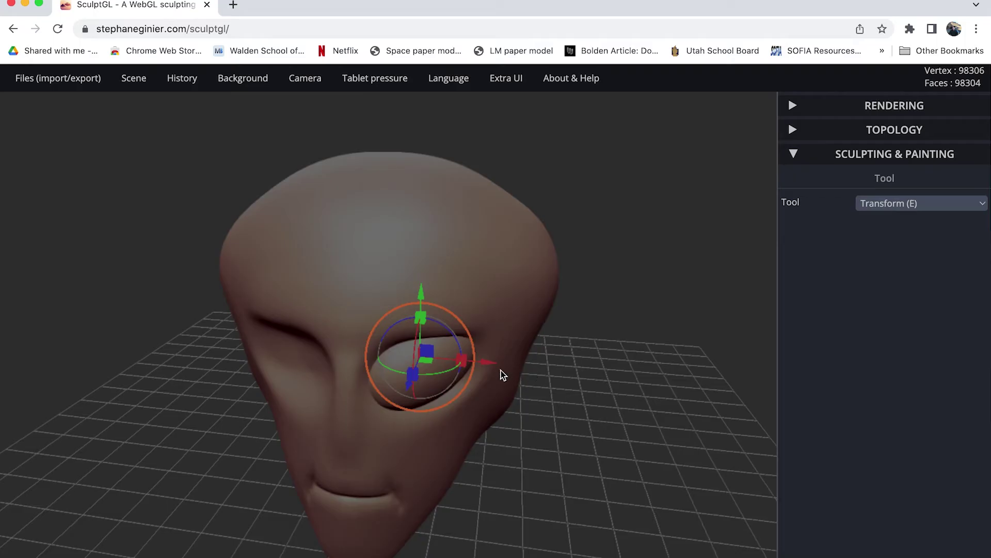
drag(482, 361, 330, 363)
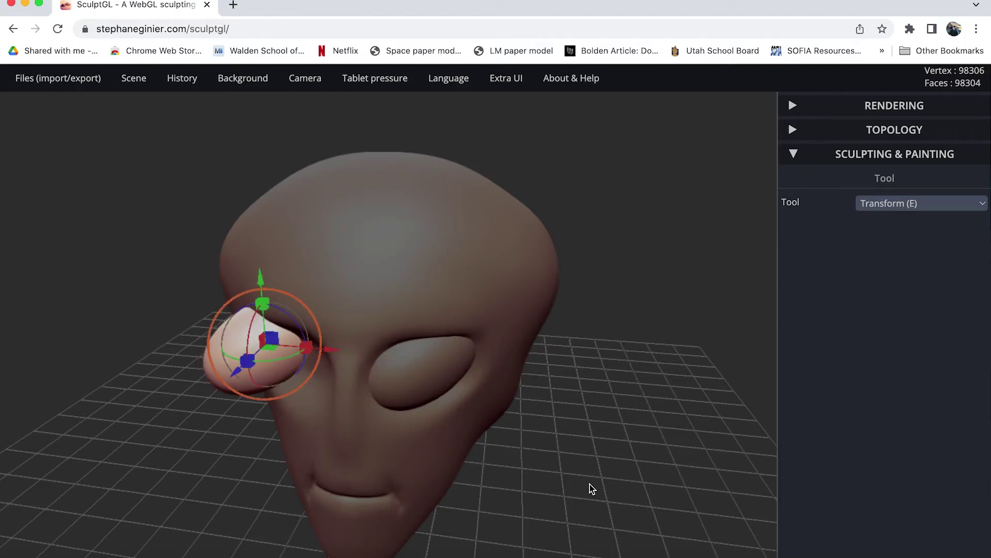
drag(589, 484, 678, 466)
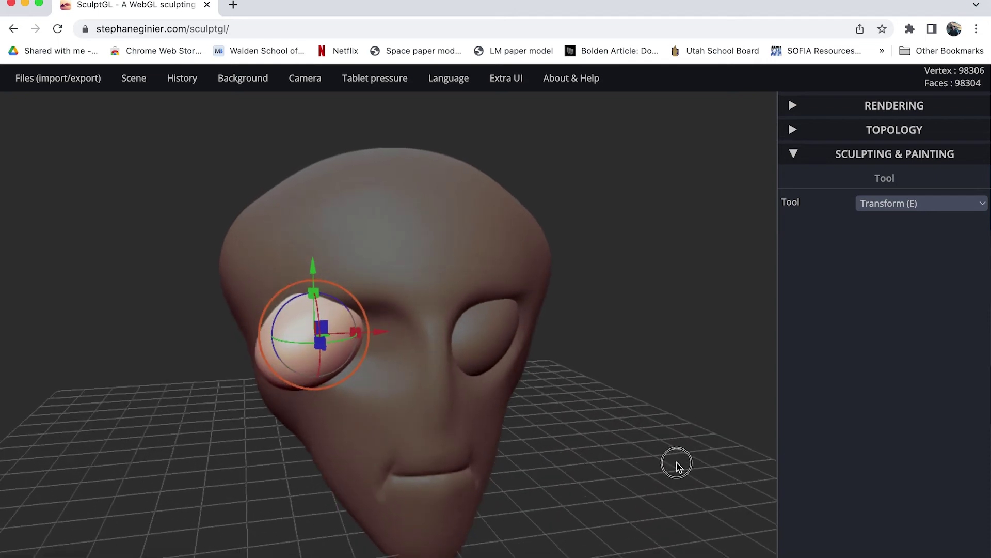
drag(613, 432, 439, 426)
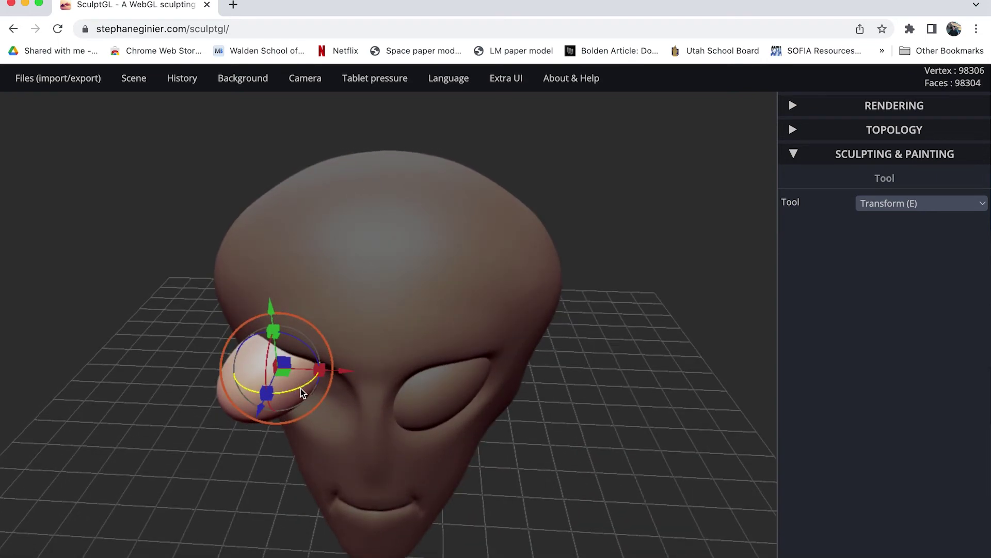
- Shift and rotate the eyeball copy until it sits in the left socket like the first
drag(303, 394, 196, 402)
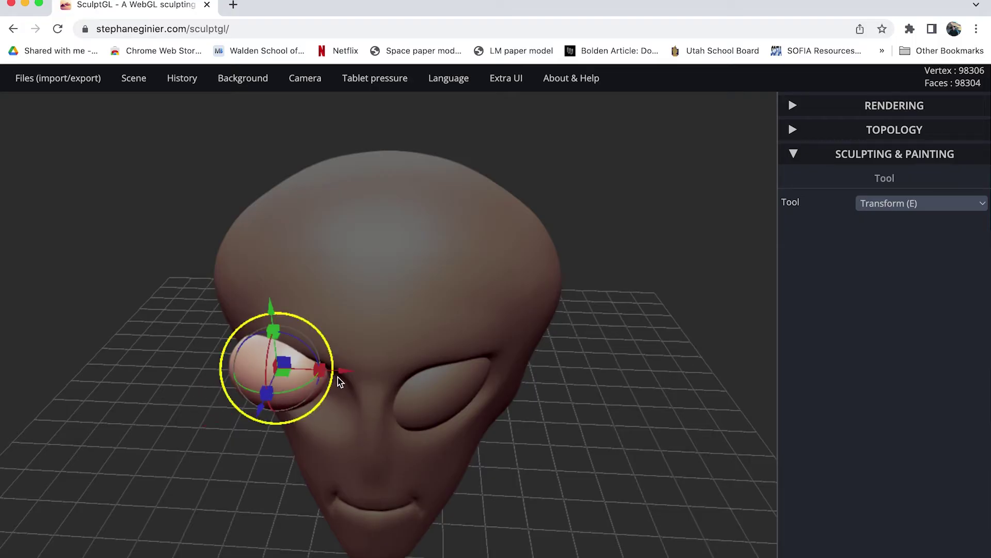
mouse_move(343, 372)
mouse_down()
mouse_move(472, 433)
mouse_move(658, 454)
mouse_up()
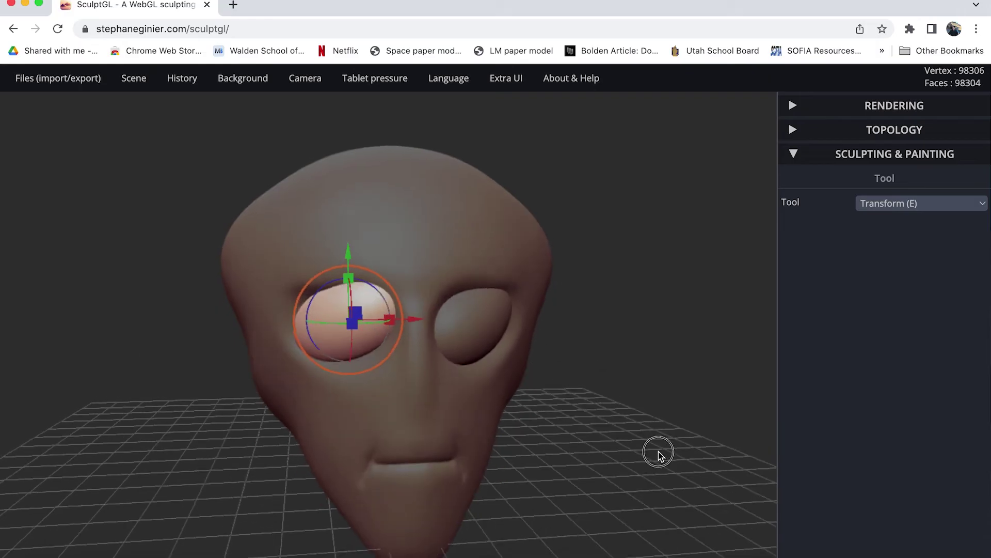
mouse_move(381, 287)
mouse_down()
mouse_move(165, 246)
mouse_move(186, 252)
mouse_up()
drag(633, 394, 575, 498)
drag(310, 463, 222, 431)
drag(604, 491, 633, 379)
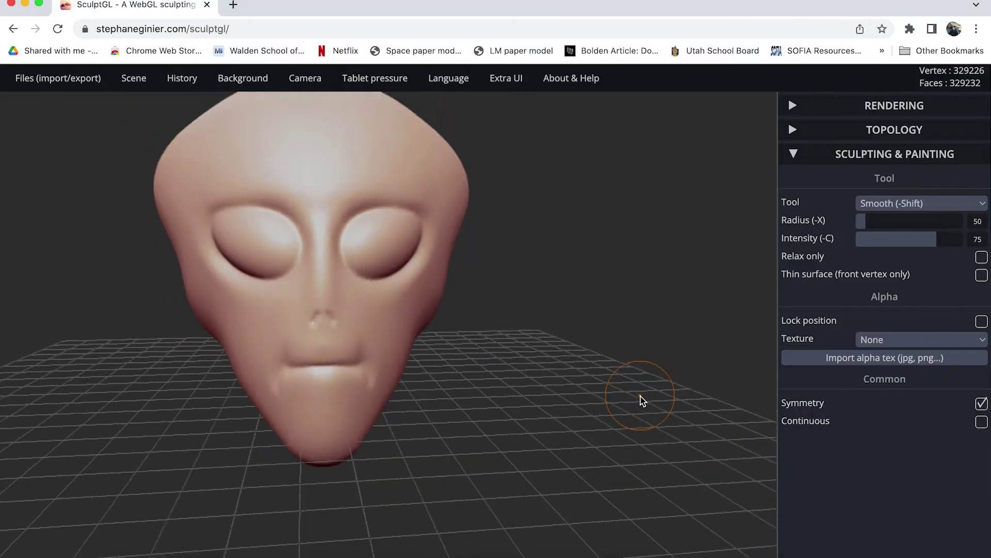
scroll(642, 398, down, 2)
- Add a cylinder to the scene and view it from a three-quarter angle beneath the head
drag(642, 398, 582, 398)
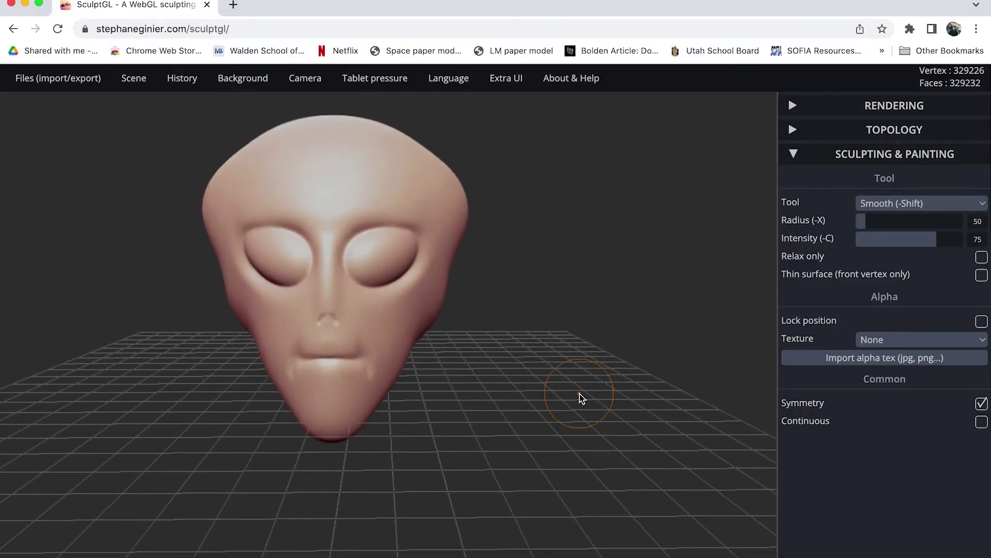
mouse_move(140, 75)
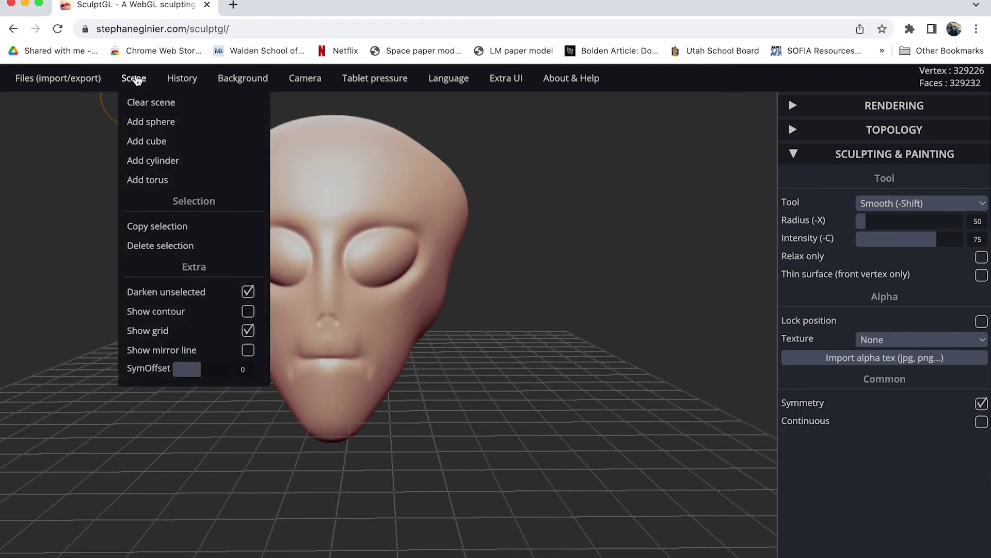
click(153, 162)
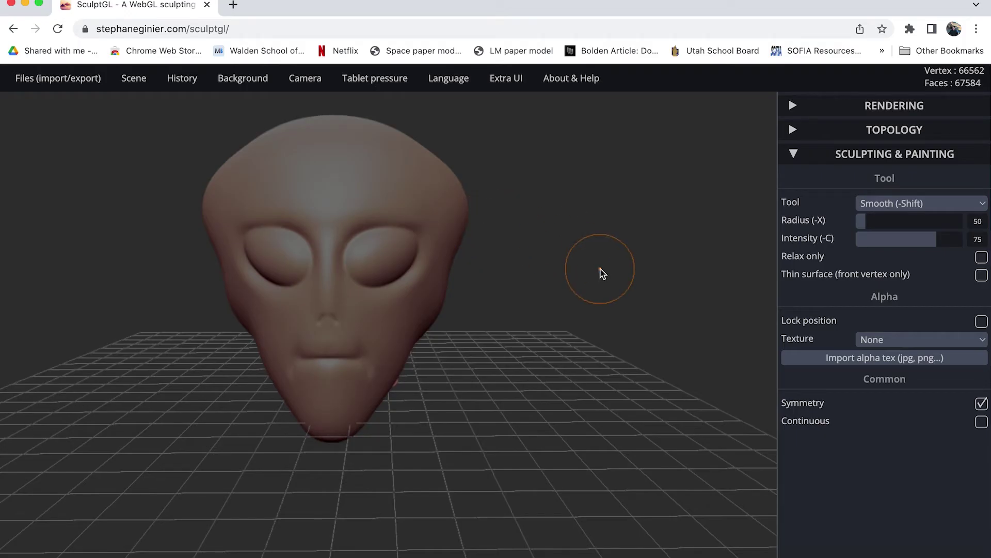
drag(569, 284, 334, 272)
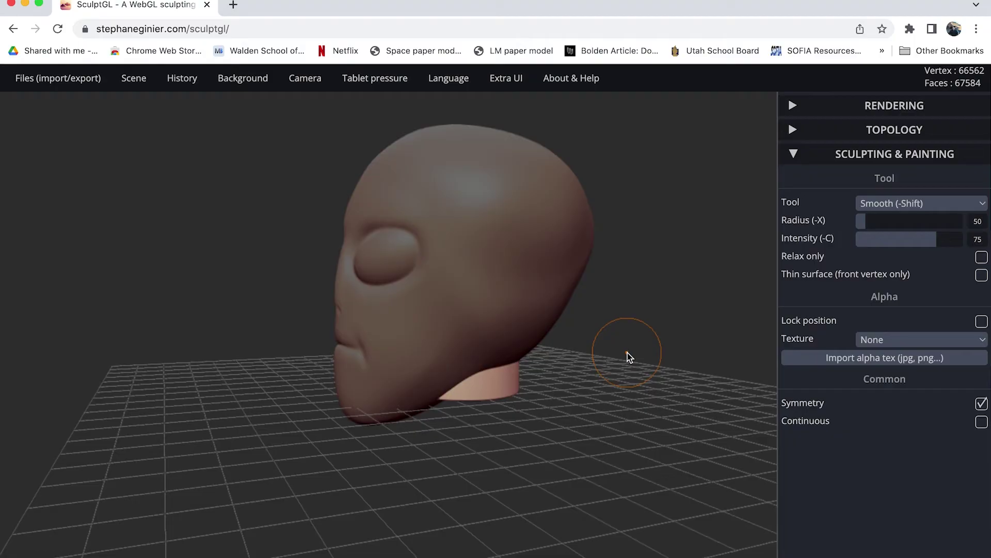
mouse_move(627, 353)
mouse_down()
mouse_move(560, 325)
mouse_move(584, 365)
mouse_move(668, 373)
mouse_move(632, 381)
mouse_up()
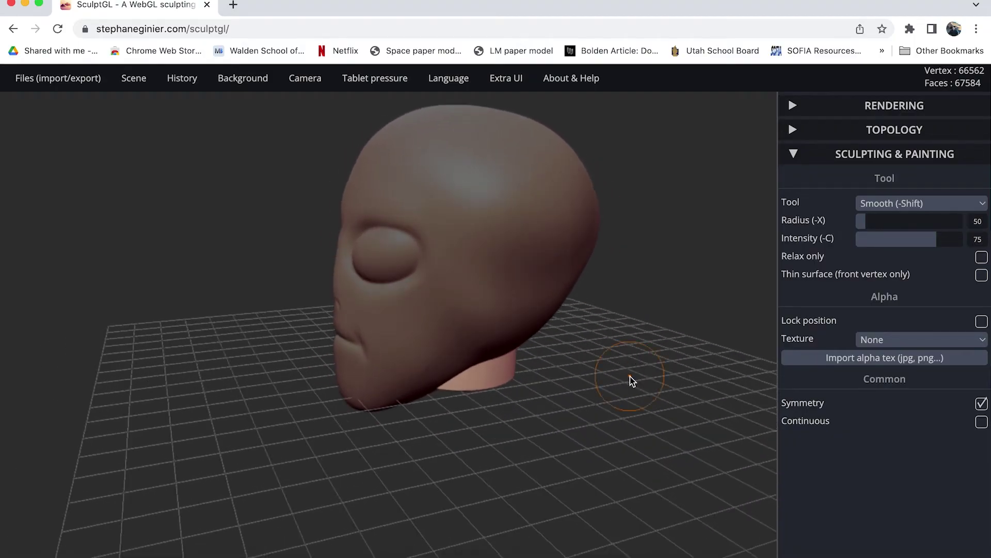
- With Transform, lower the cylinder under the back of the head and tilt it into a neck
click(889, 205)
click(874, 315)
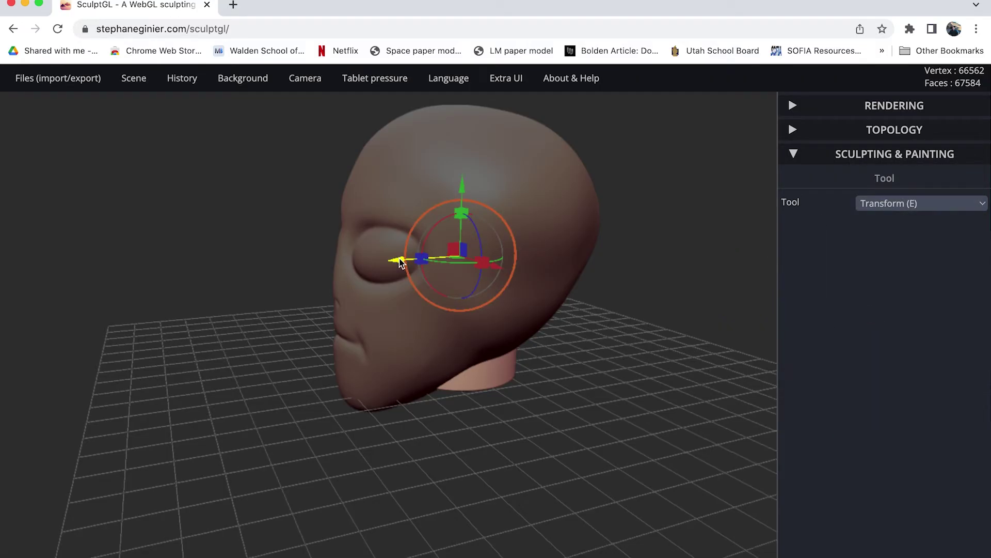
drag(402, 263, 436, 261)
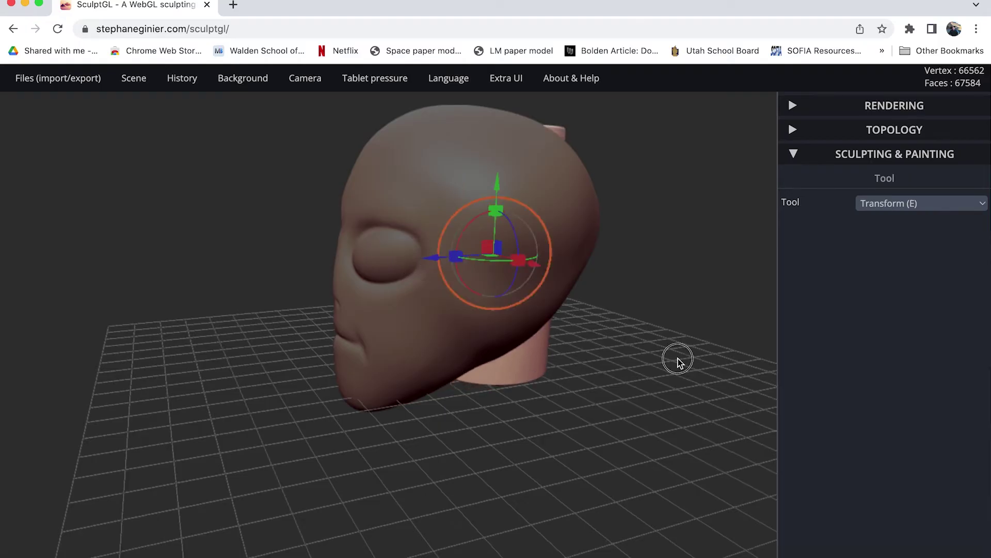
drag(677, 362, 568, 342)
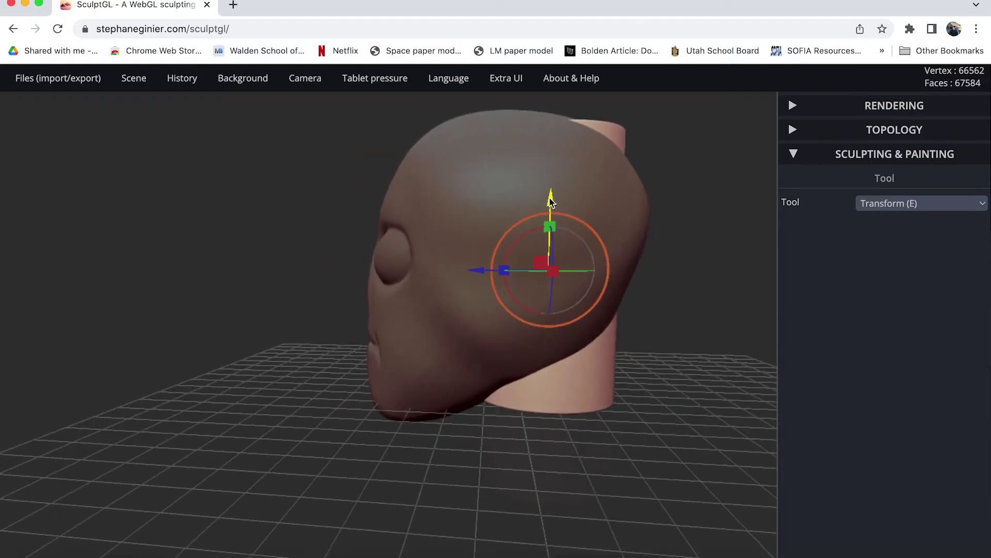
drag(551, 200, 505, 282)
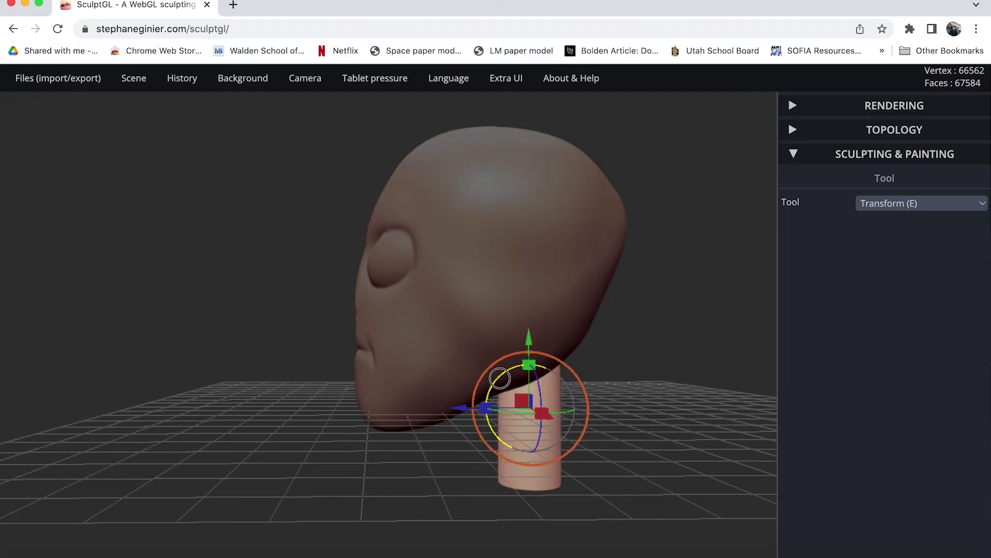
drag(500, 378, 433, 410)
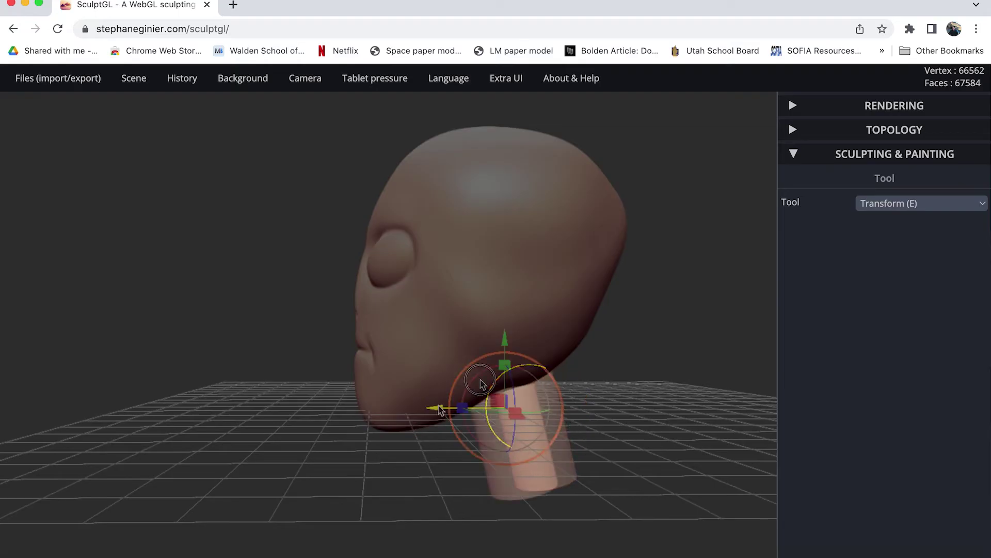
drag(635, 460, 414, 407)
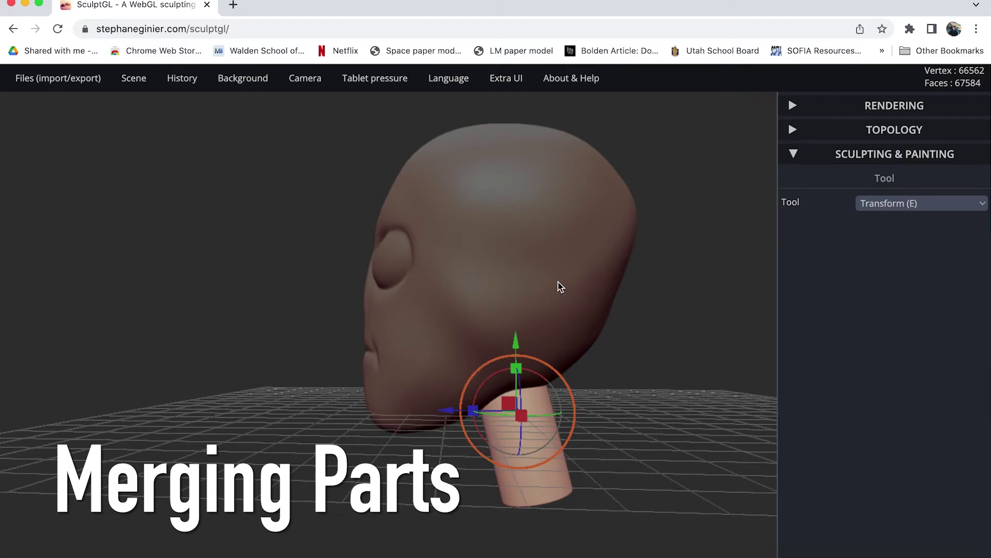
- Select the head together with the neck, then add a new sphere to the scene
shift+click(560, 266)
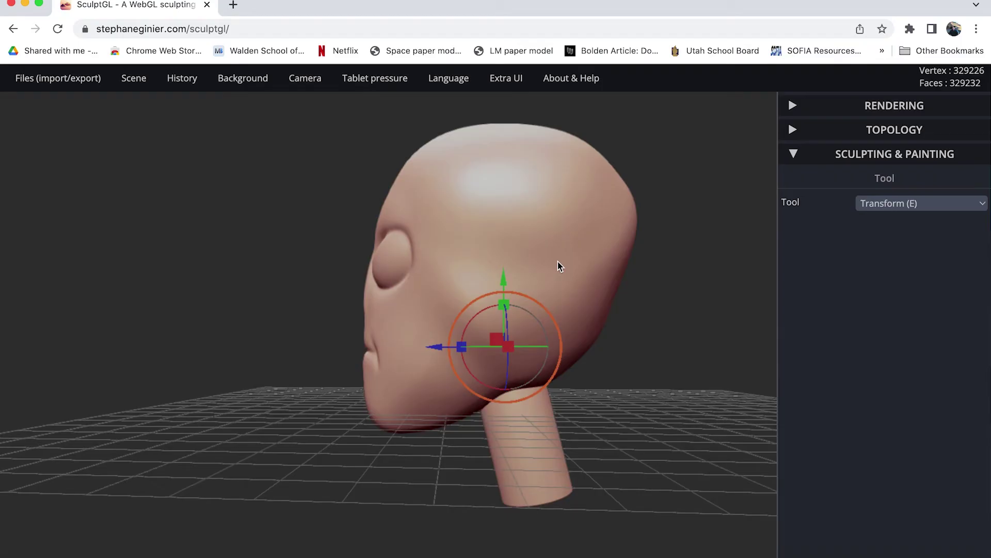
mouse_move(132, 81)
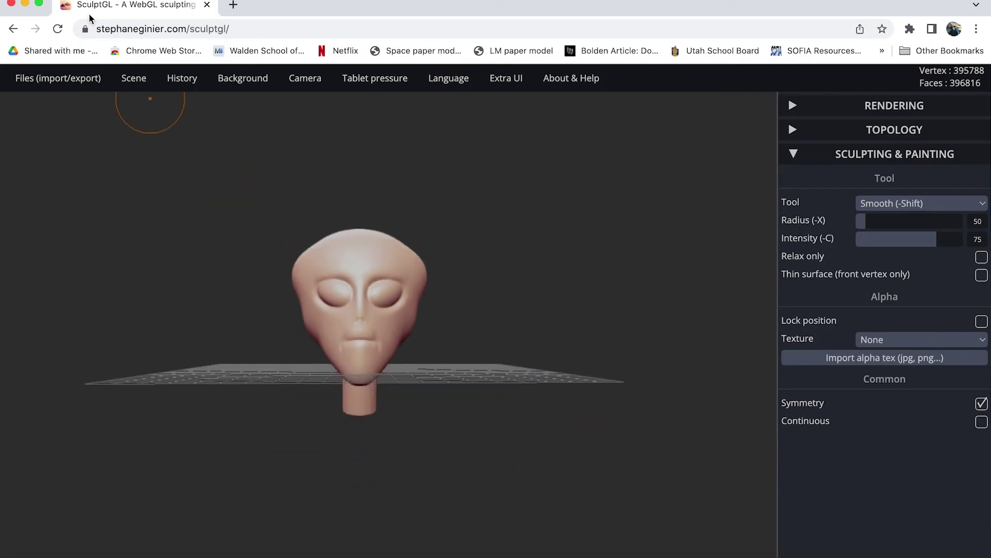
mouse_move(131, 83)
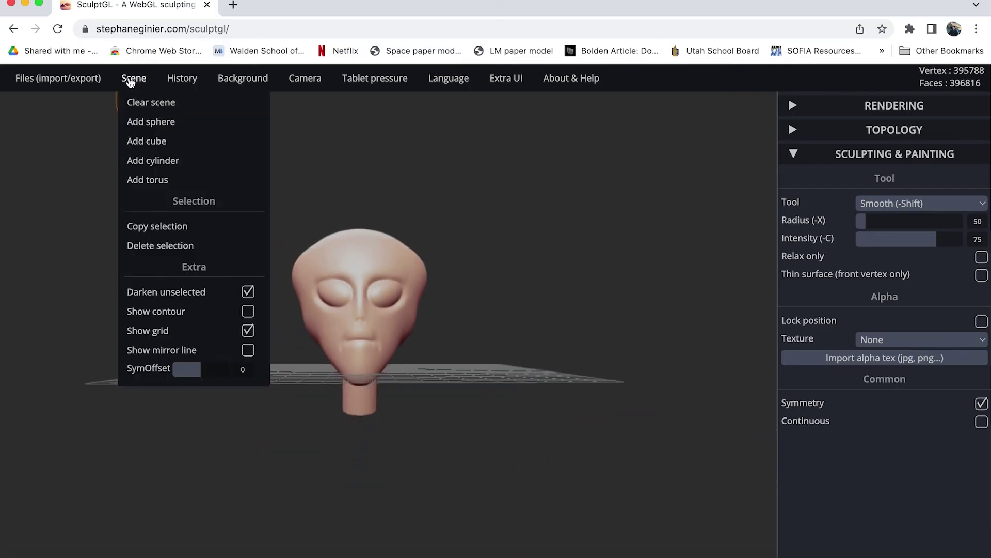
click(133, 122)
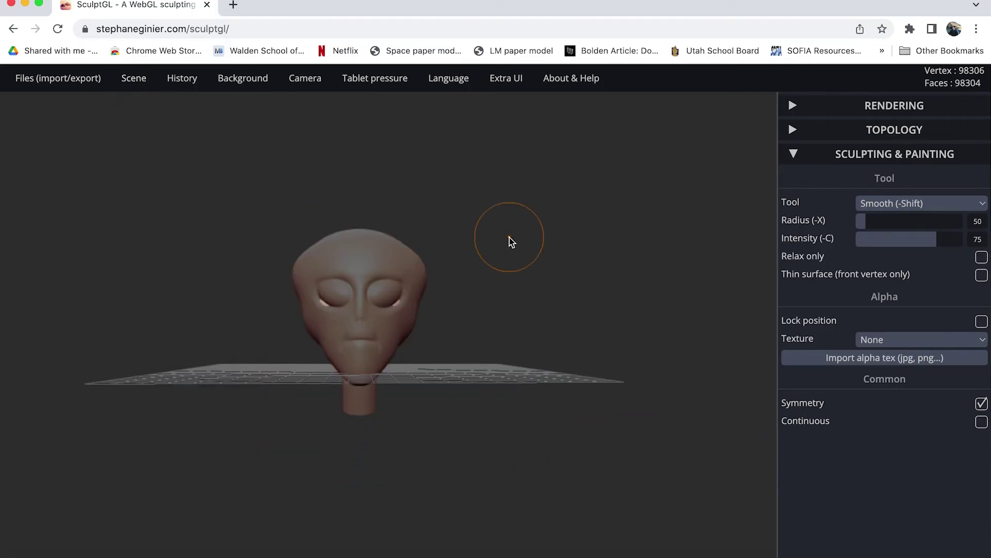
- With the Transform tool, move the new sphere down and sideways to sit under the neck
click(898, 205)
click(885, 315)
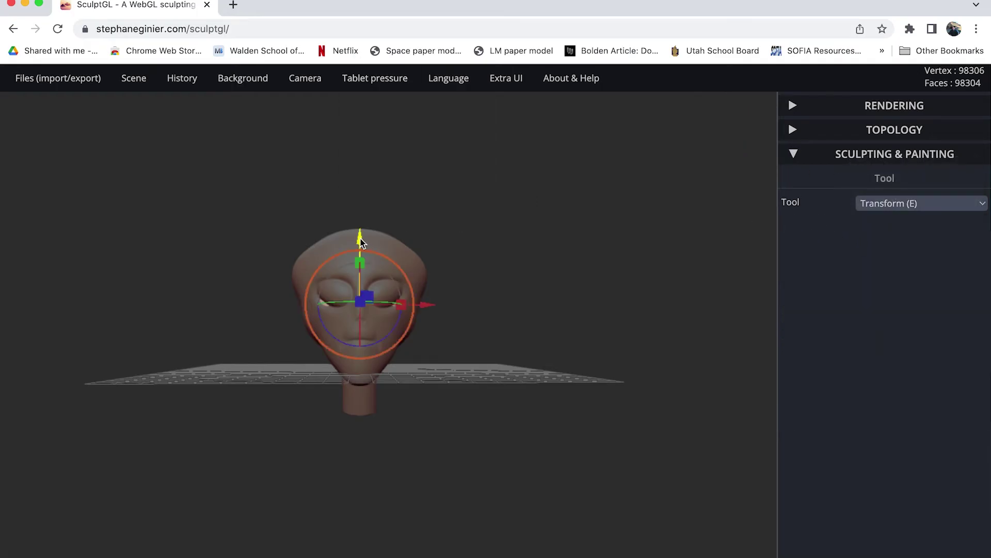
drag(361, 242, 263, 396)
drag(624, 363, 256, 359)
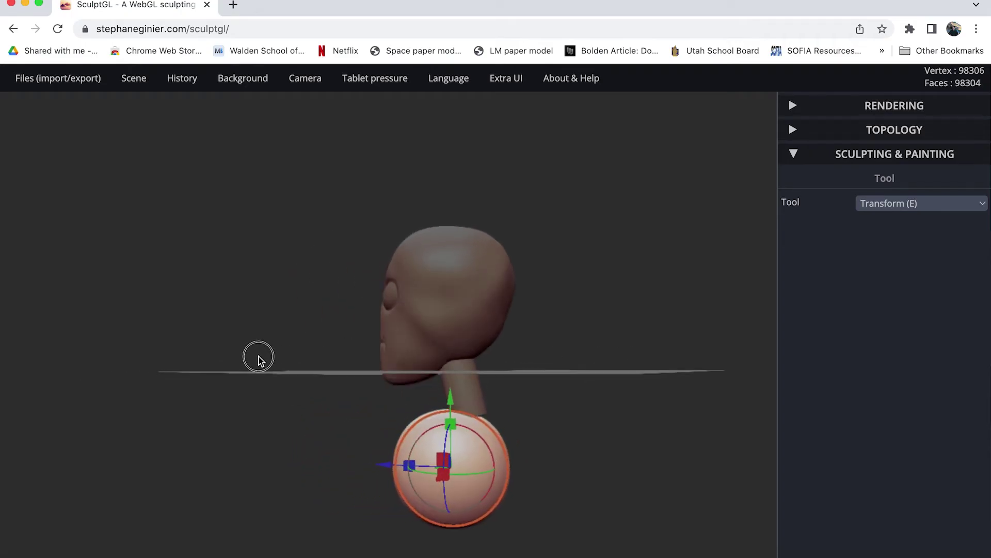
drag(387, 465, 739, 456)
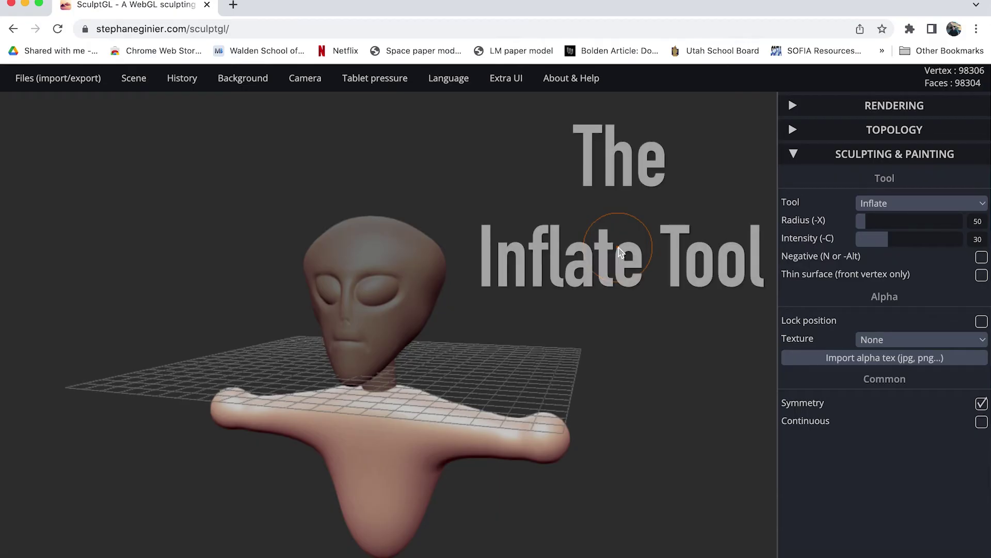
- Keep Inflate active, swell both arm tips into rounded ends, and stretch the arms out into long limbs
click(897, 209)
click(896, 207)
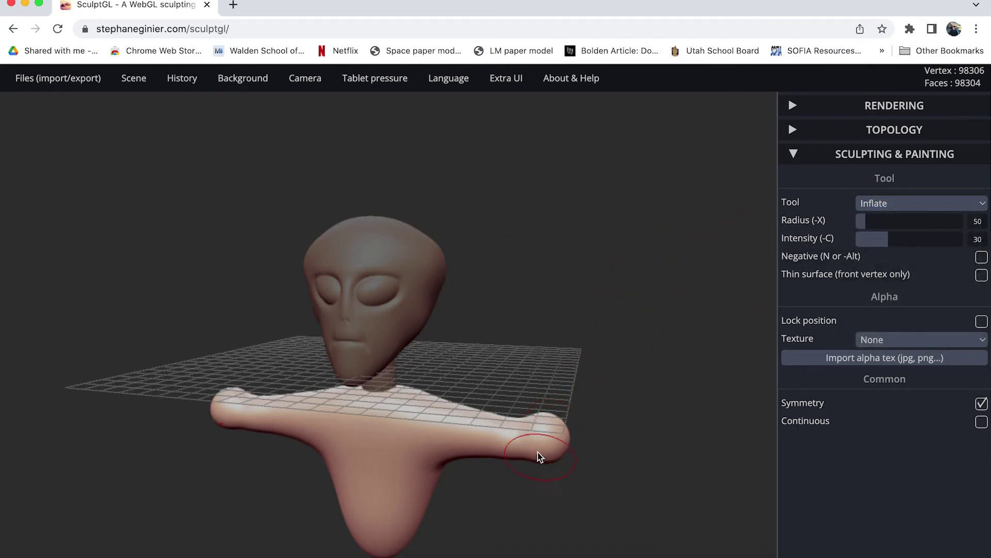
mouse_move(550, 441)
mouse_down()
mouse_move(553, 432)
mouse_move(549, 439)
mouse_up()
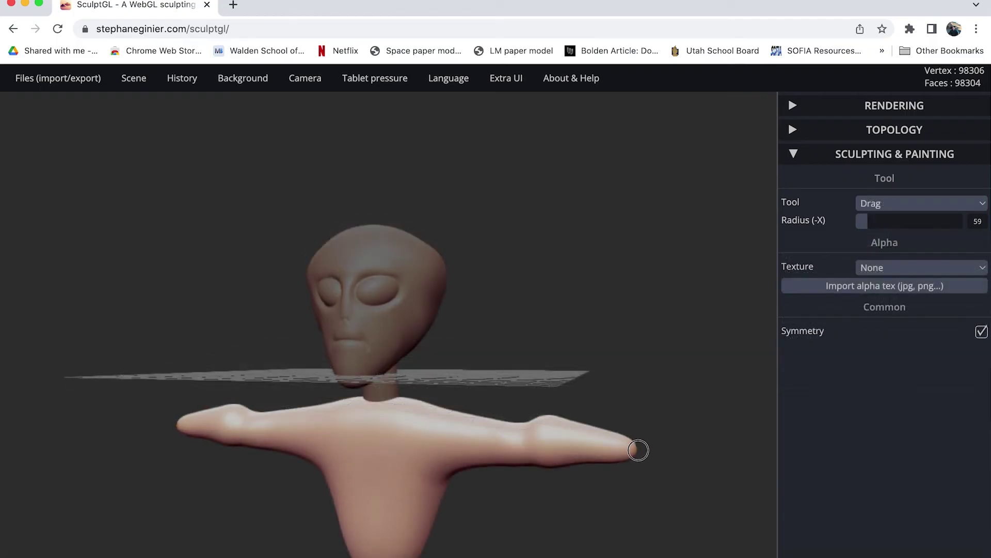
drag(639, 450, 664, 448)
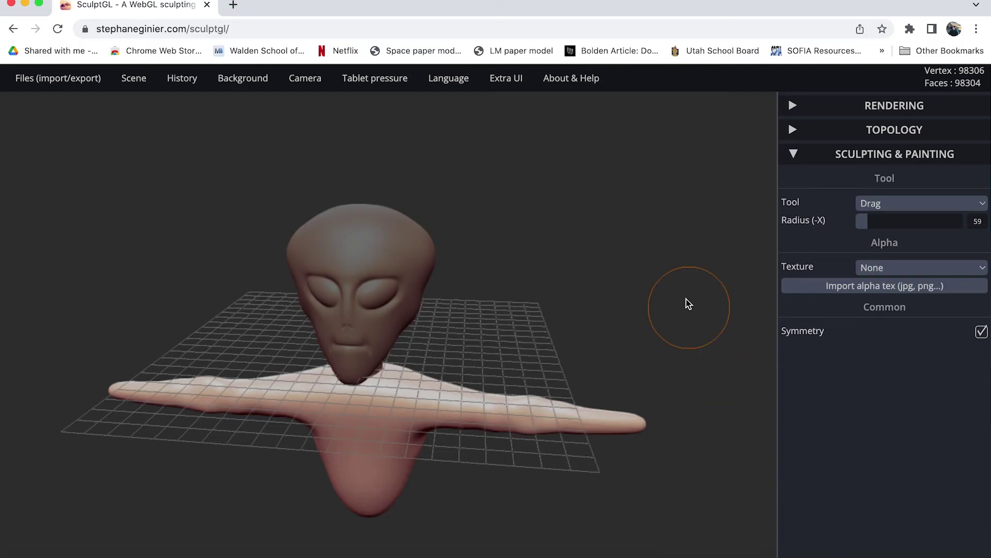
- Add a new sphere and move it out to the right, to the end of the arm
click(134, 78)
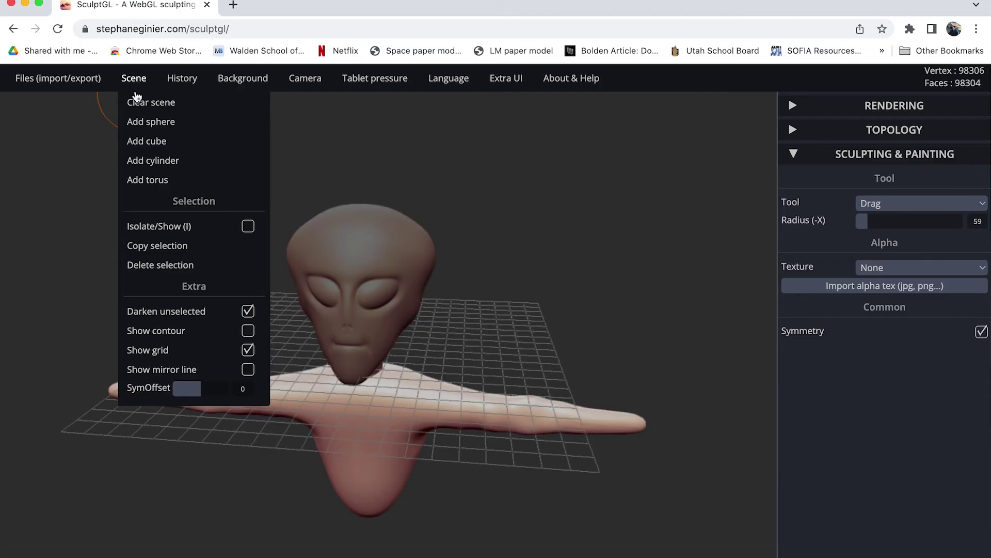
click(195, 123)
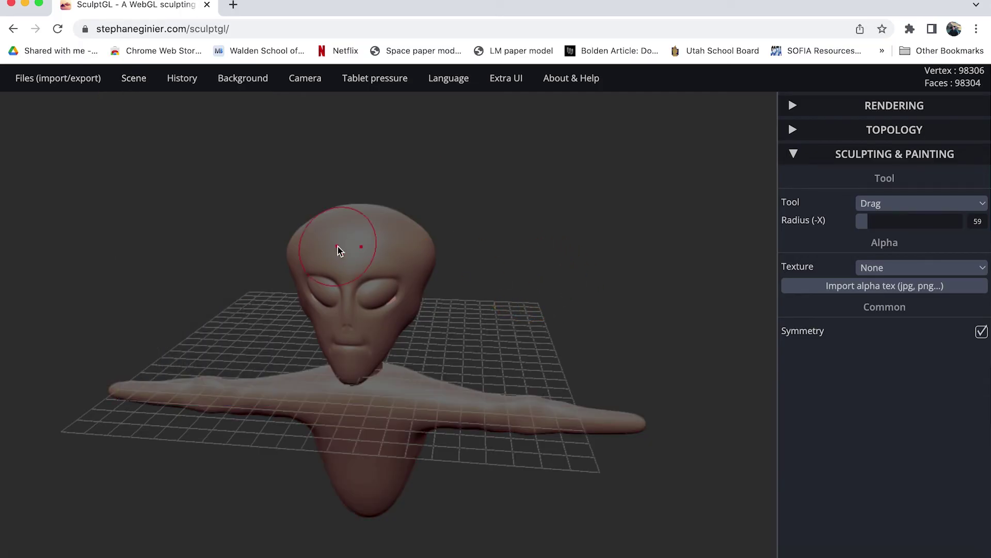
click(917, 207)
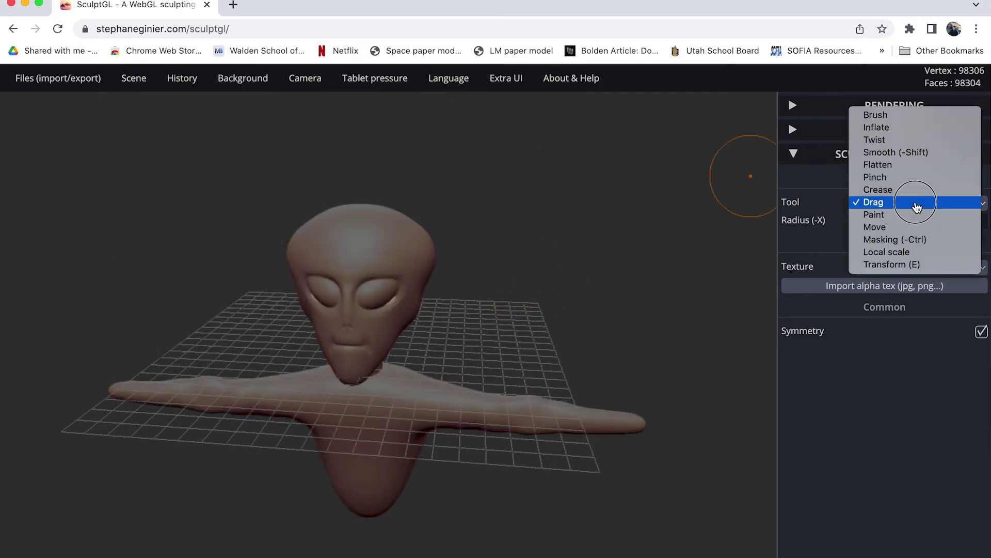
click(916, 264)
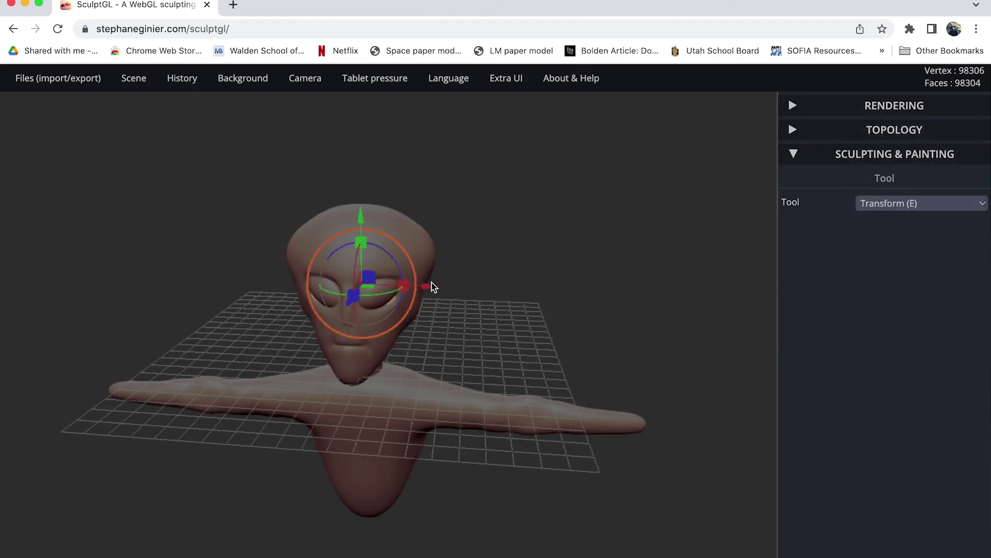
drag(430, 287, 693, 288)
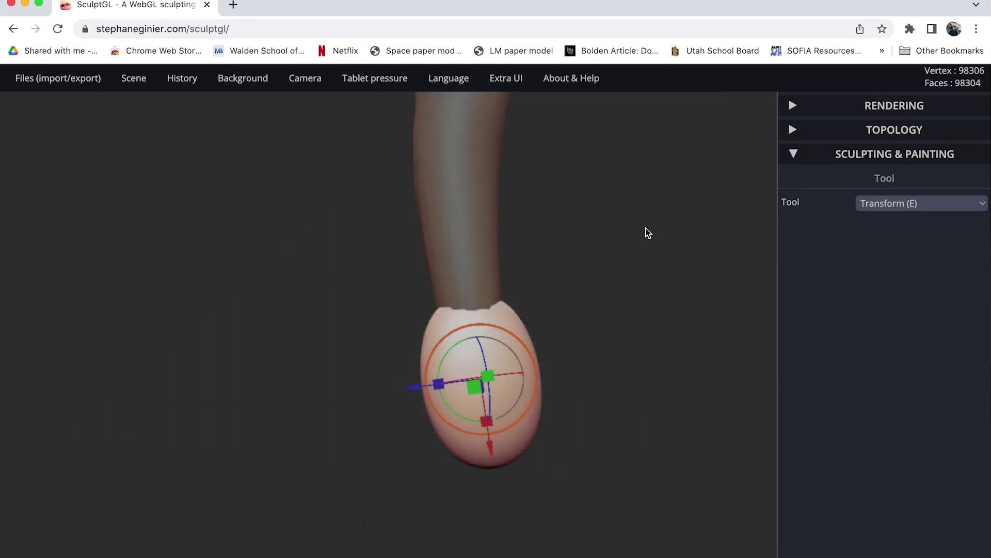
- Use the Drag brush at a smaller radius, with symmetry off, to pull fingers out of the sphere
click(902, 201)
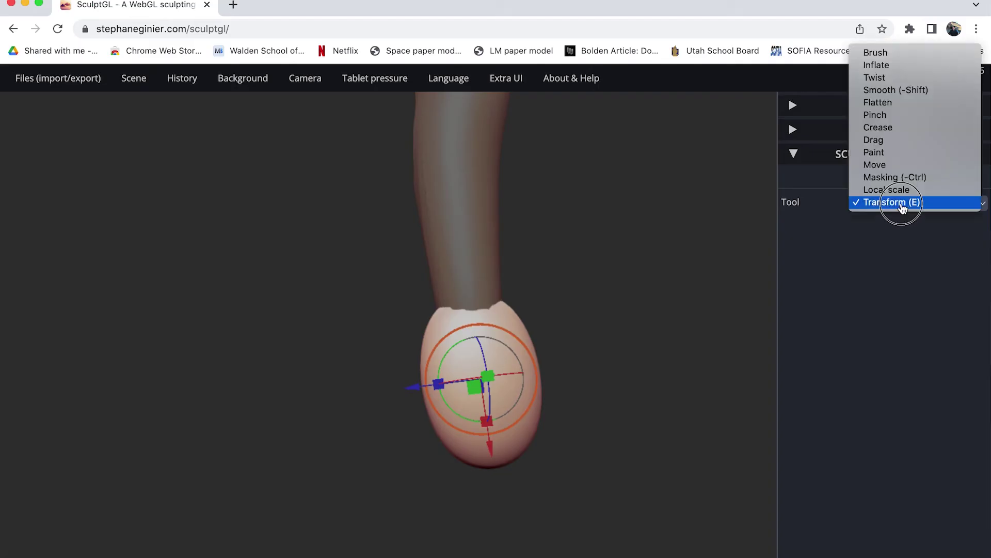
click(893, 140)
drag(868, 226, 863, 223)
drag(418, 344, 408, 341)
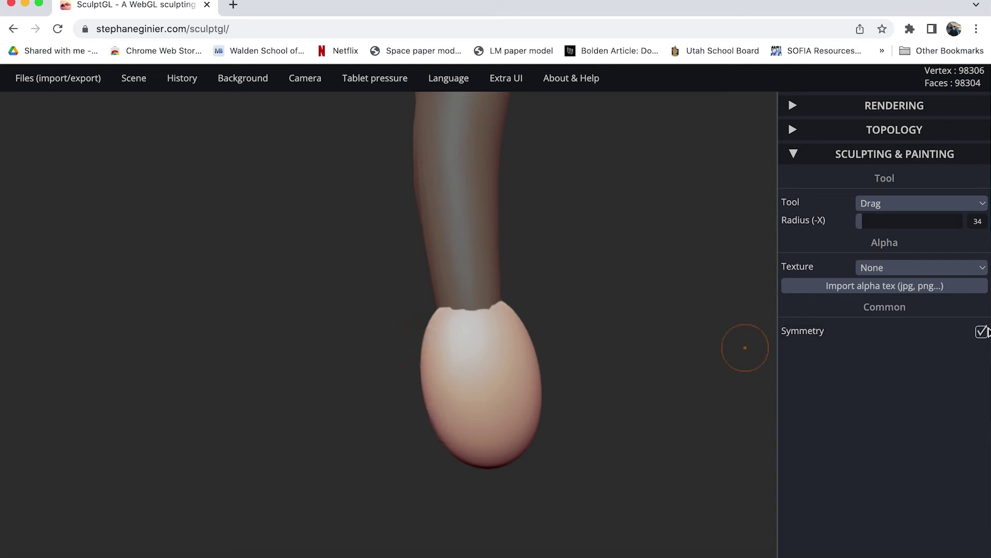
click(982, 331)
mouse_move(427, 347)
mouse_down()
mouse_move(390, 357)
mouse_move(427, 336)
mouse_move(402, 336)
mouse_move(361, 356)
mouse_up()
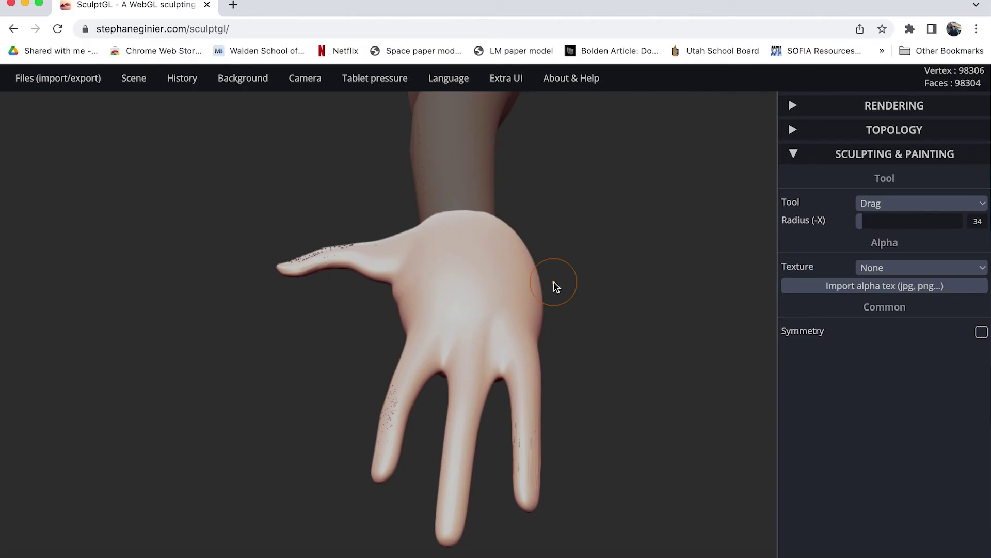
mouse_move(310, 82)
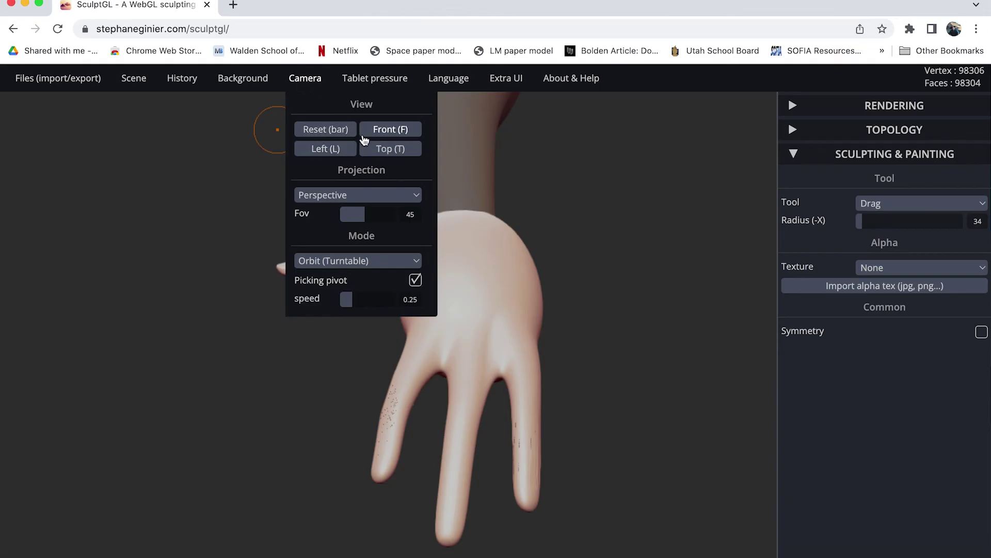
- View the hand from the front camera with orthographic projection
click(383, 131)
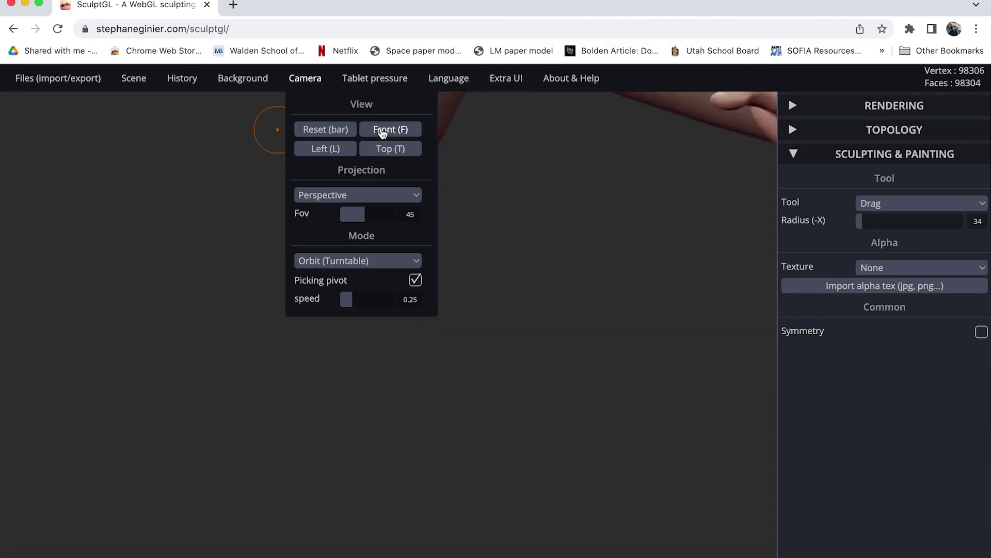
click(368, 197)
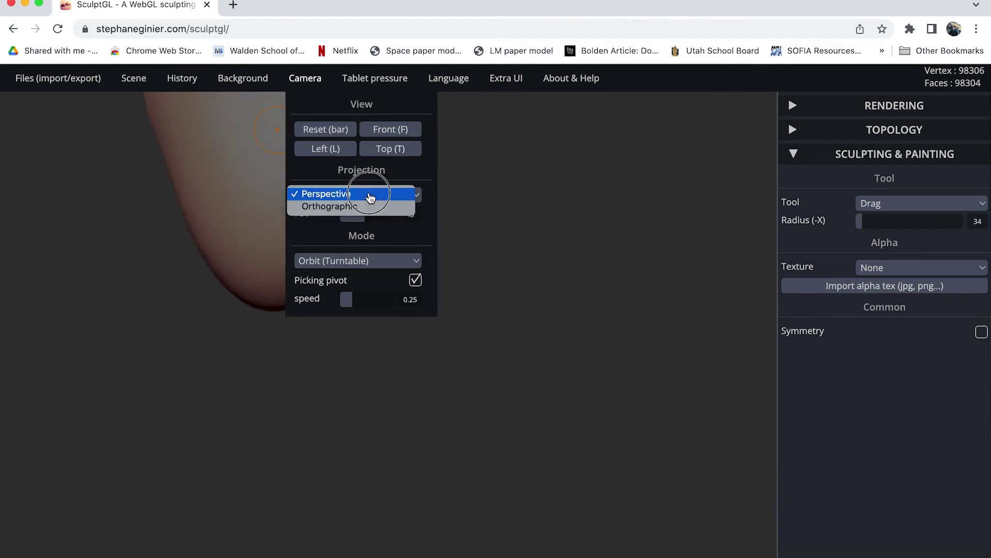
click(364, 207)
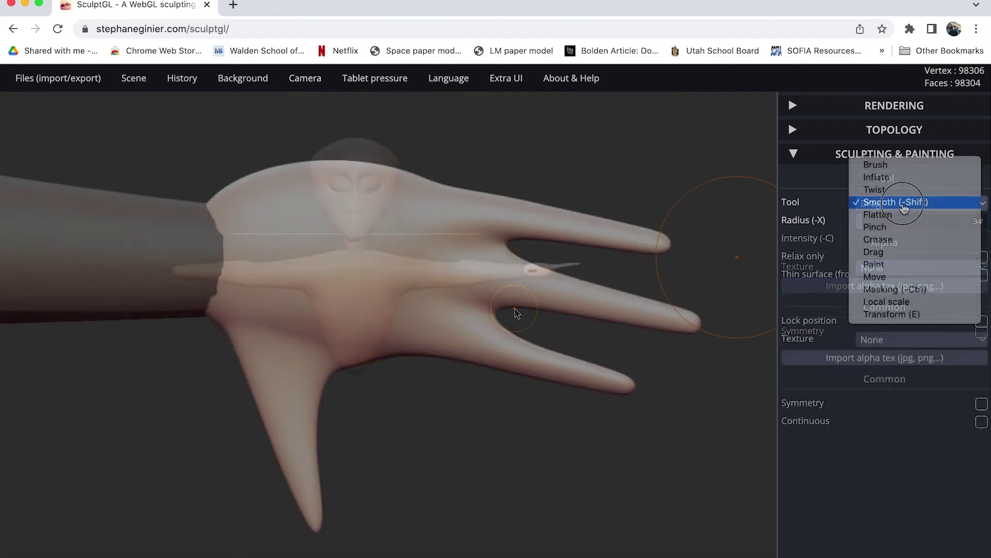
- Inflate the index fingertip and thumb tip into rounded bulbs, then orbit to check the figure
click(872, 176)
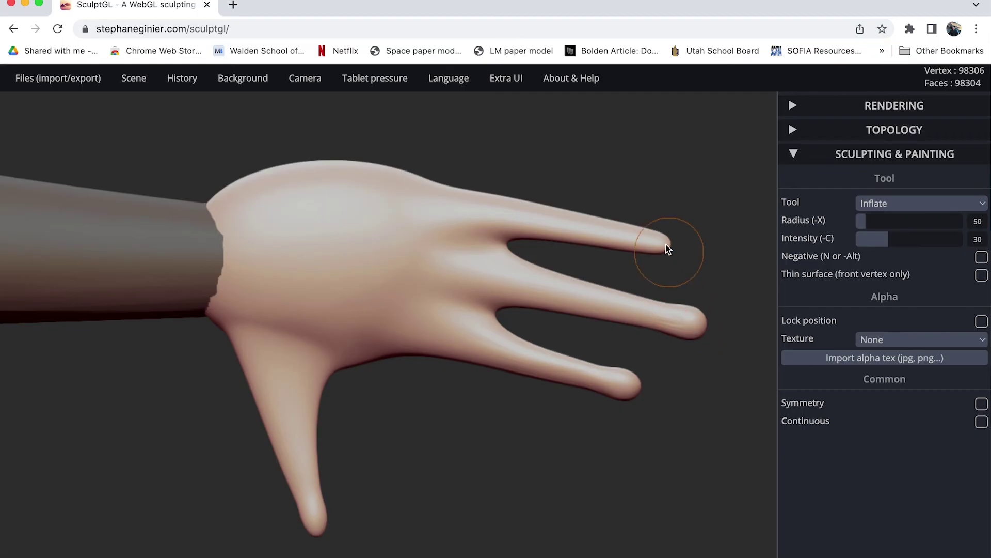
mouse_move(664, 243)
mouse_down()
mouse_move(642, 237)
mouse_move(661, 245)
mouse_up()
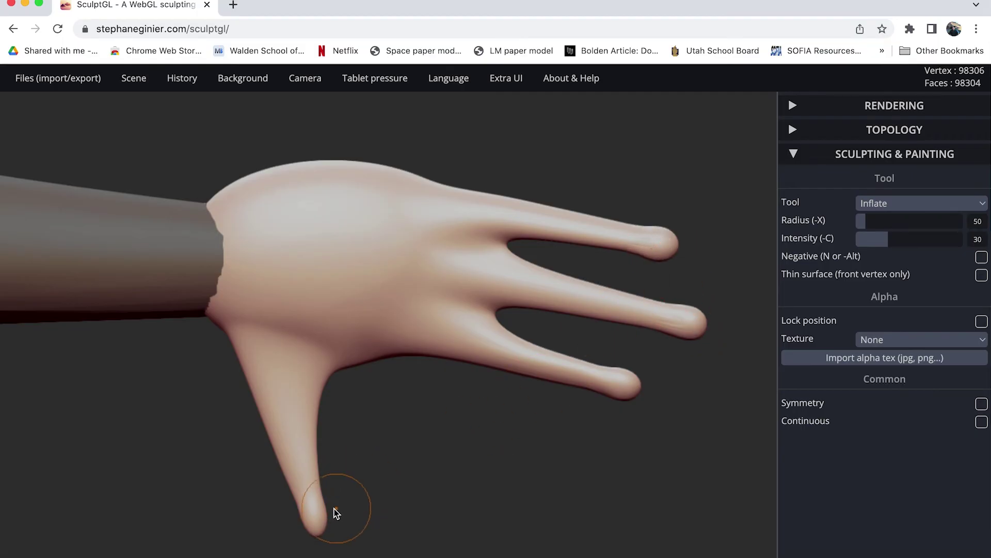
drag(318, 517, 320, 522)
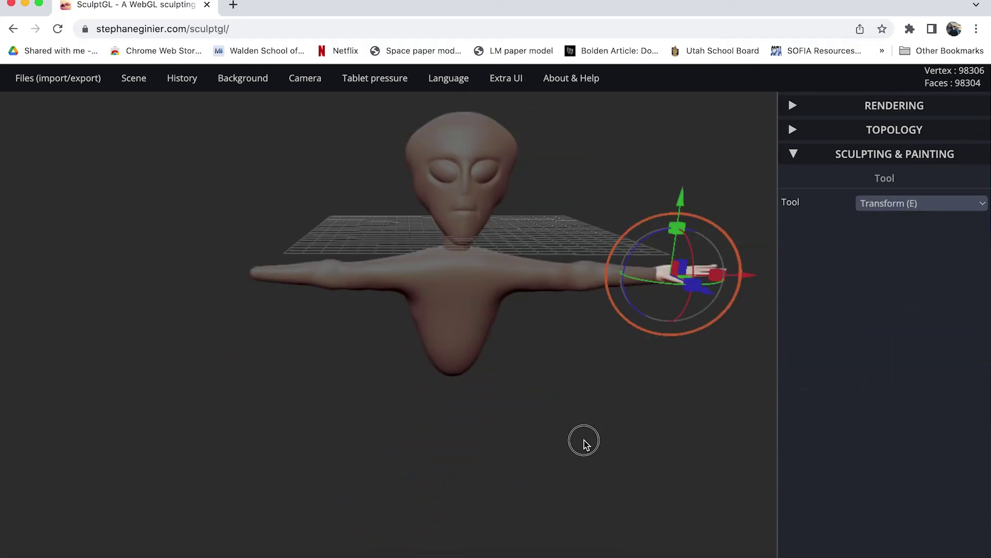
drag(582, 439, 582, 452)
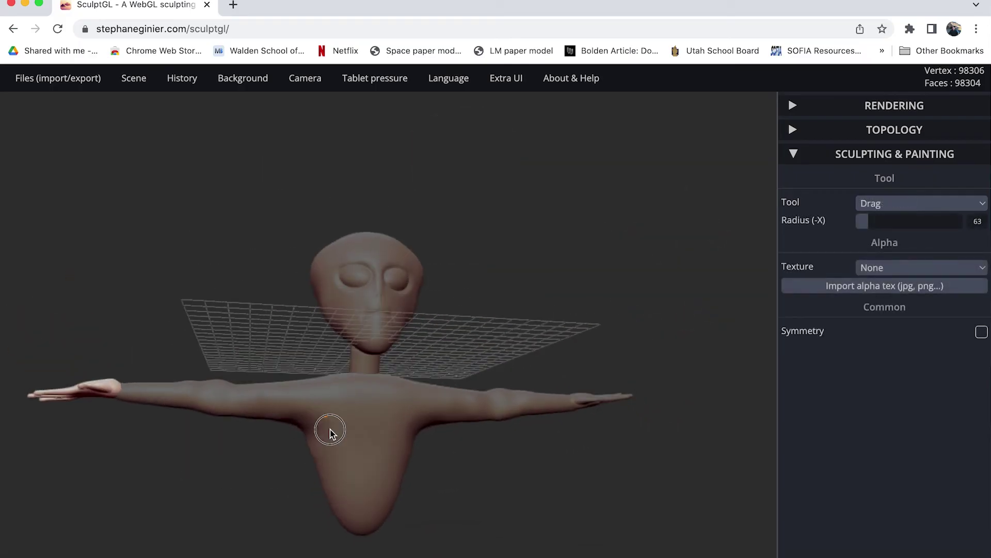
right_drag(327, 427, 340, 490)
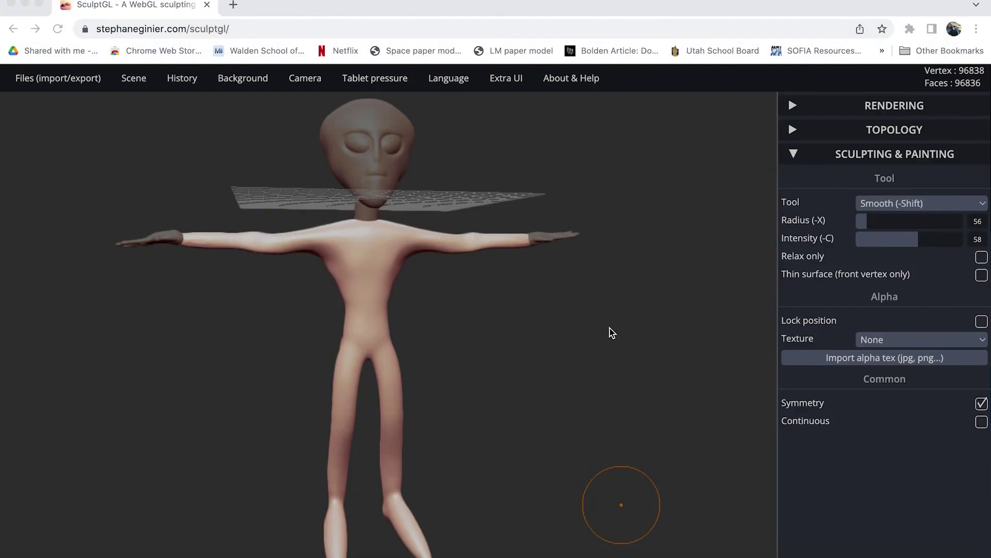
click(609, 331)
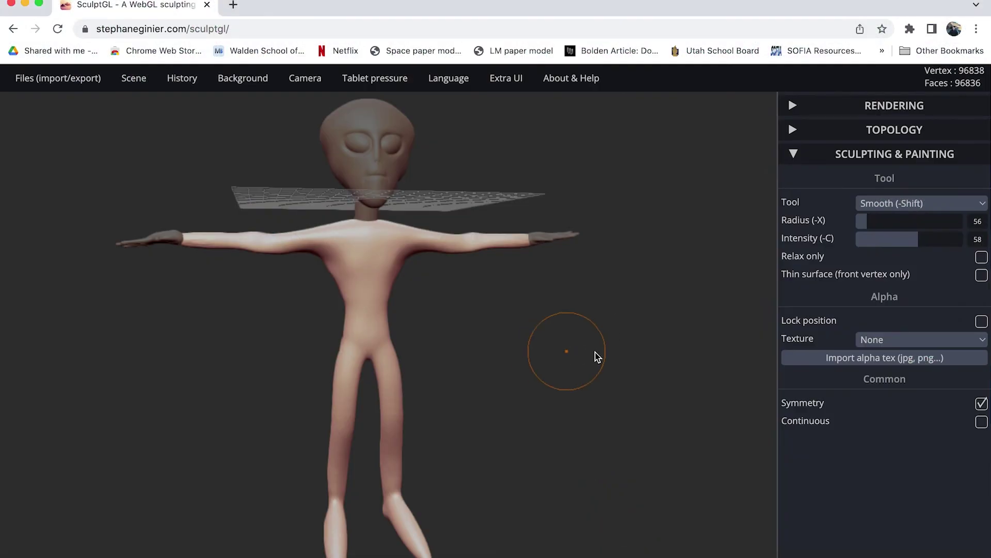
drag(610, 368, 192, 380)
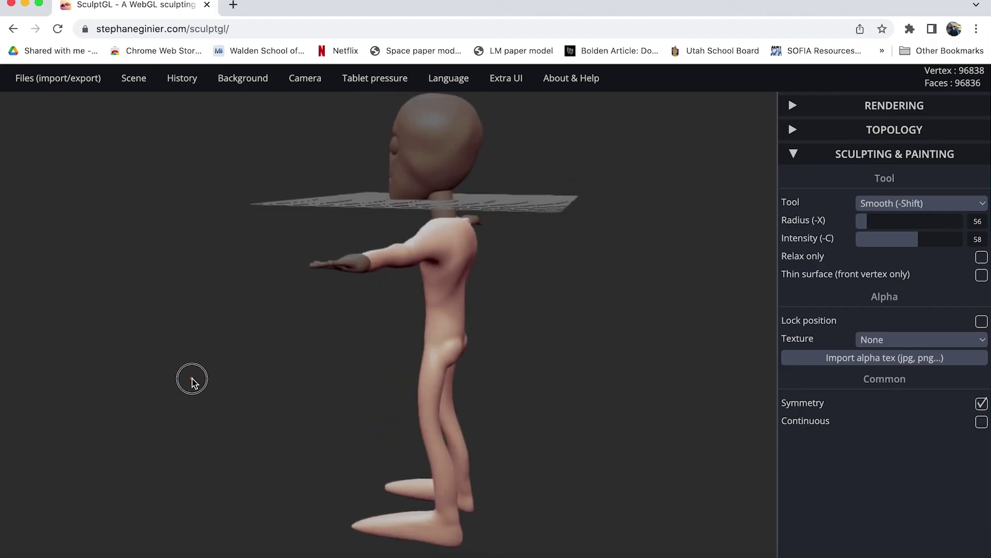
drag(562, 365, 421, 468)
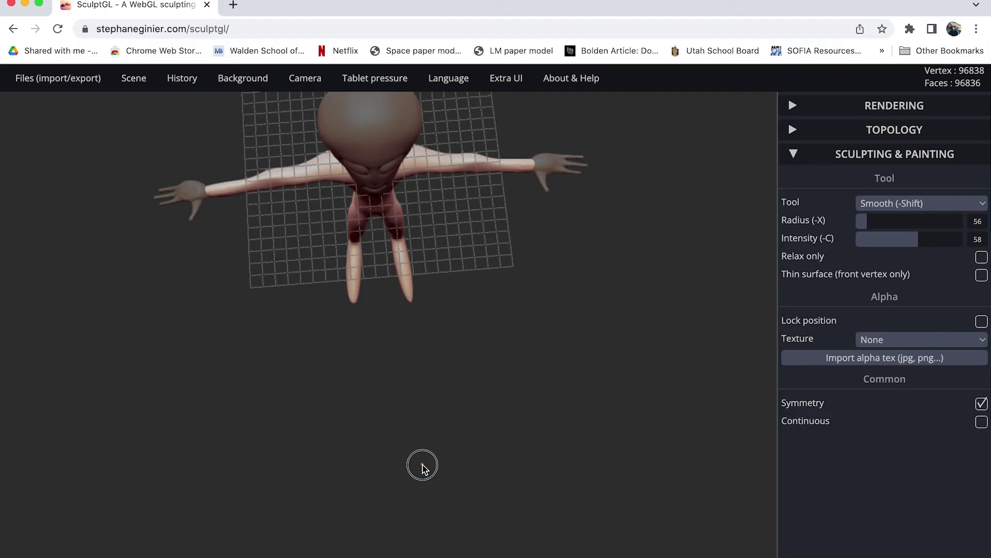
mouse_move(421, 467)
mouse_down()
mouse_move(423, 317)
mouse_move(168, 343)
mouse_move(349, 332)
mouse_move(382, 359)
mouse_move(430, 317)
mouse_move(380, 358)
mouse_move(394, 332)
mouse_move(376, 405)
mouse_move(345, 344)
mouse_up()
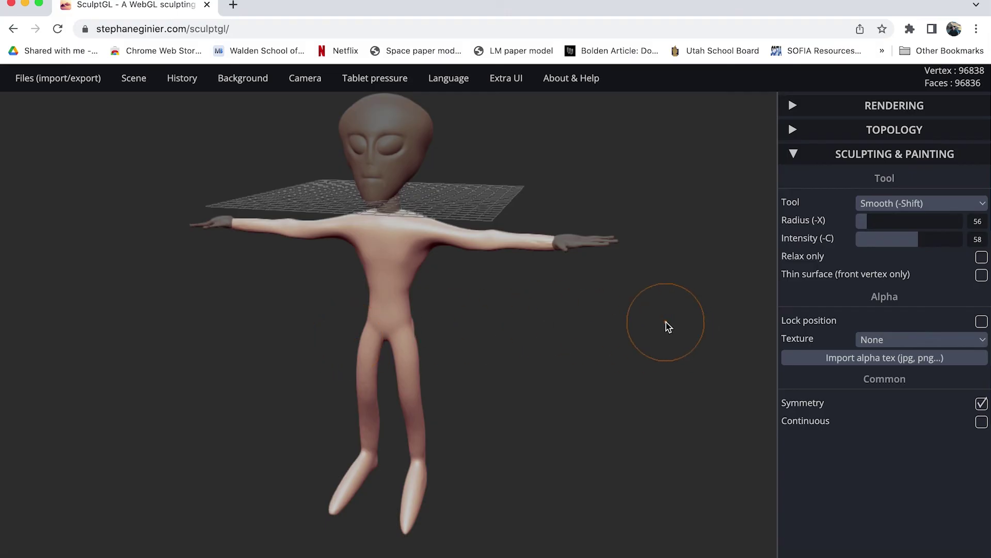
drag(576, 242, 578, 244)
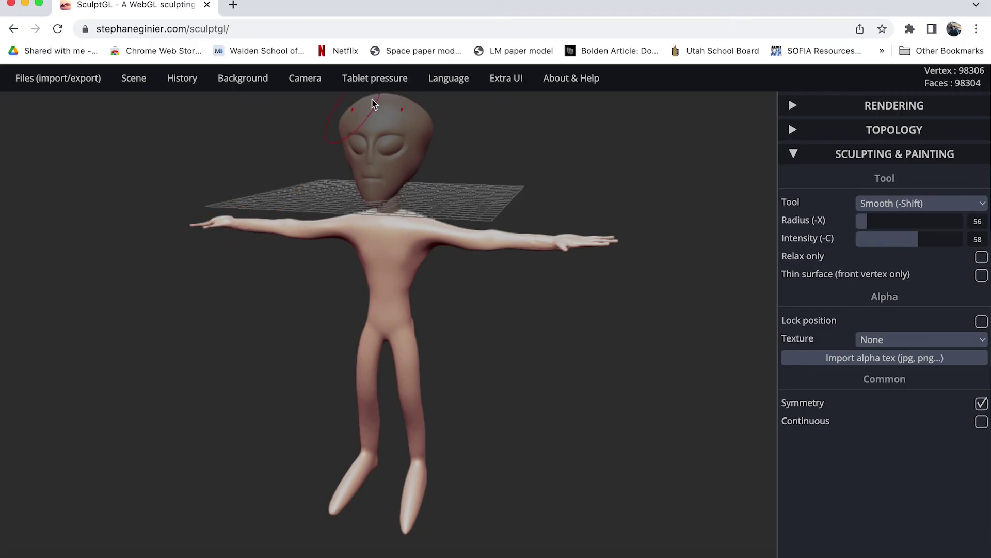
- Add the head to the selection and merge the head, body, arms and hands into one mesh
drag(393, 114, 405, 121)
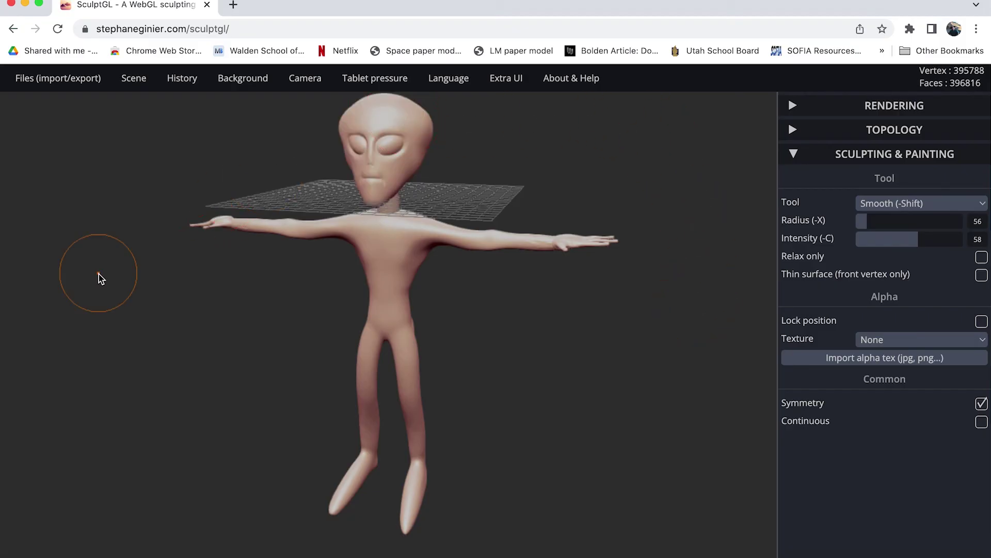
mouse_move(138, 85)
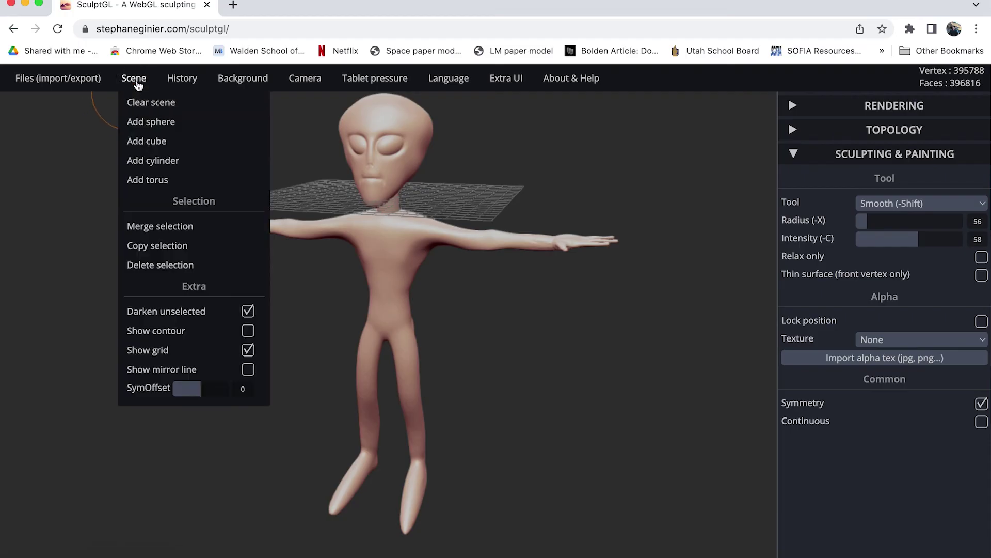
click(153, 230)
drag(618, 343, 590, 400)
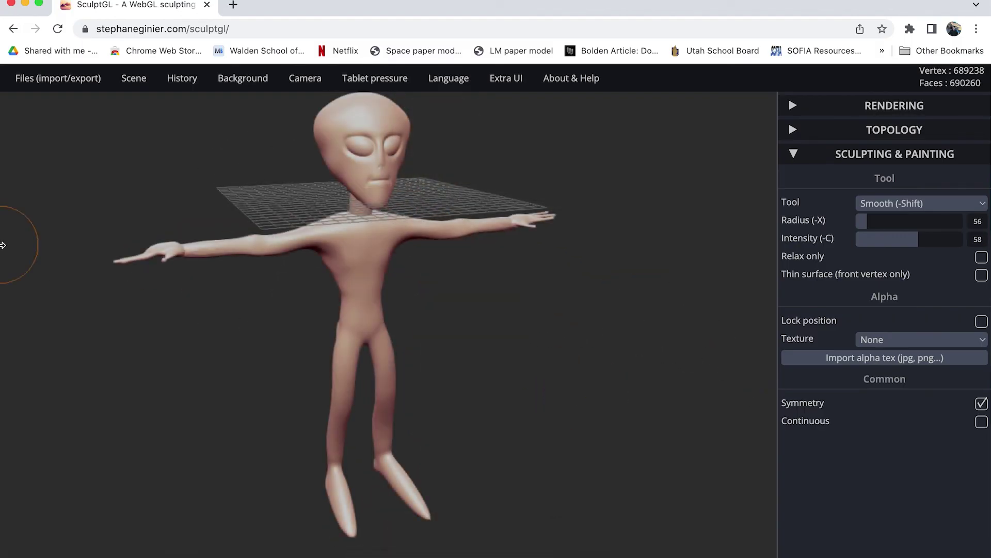
mouse_move(58, 78)
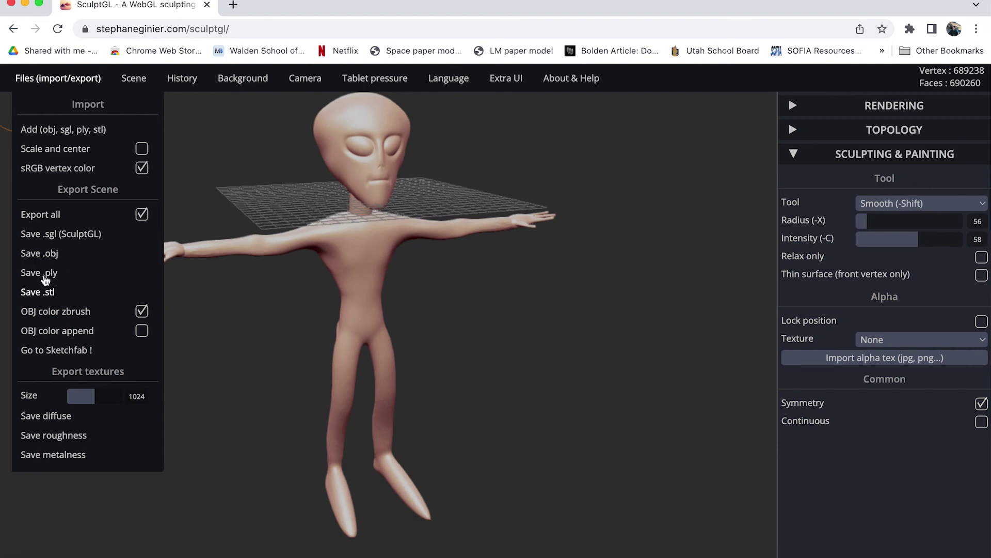
- Export the merged alien as yourMesh (7).sgl and yourMesh (18).obj
click(35, 235)
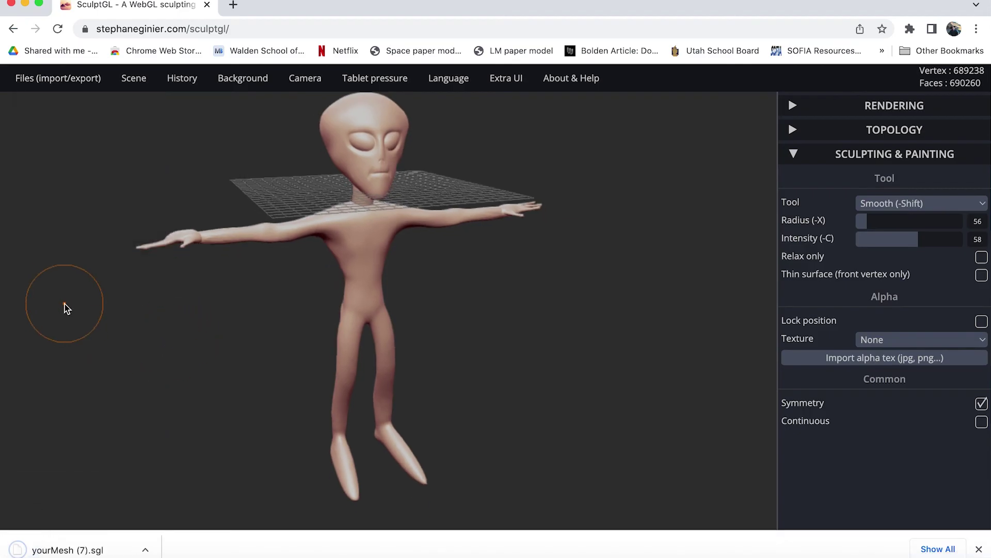
mouse_move(23, 83)
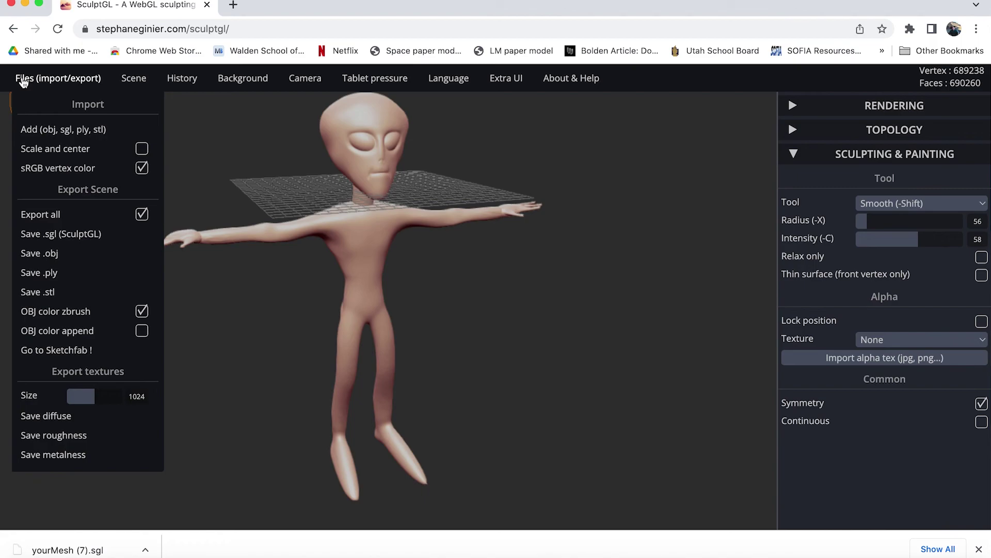
click(32, 254)
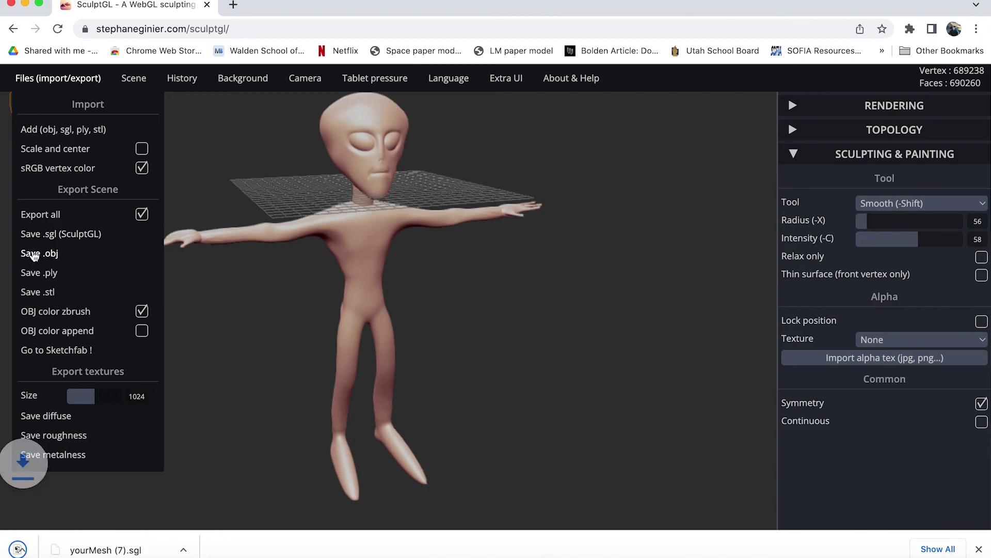